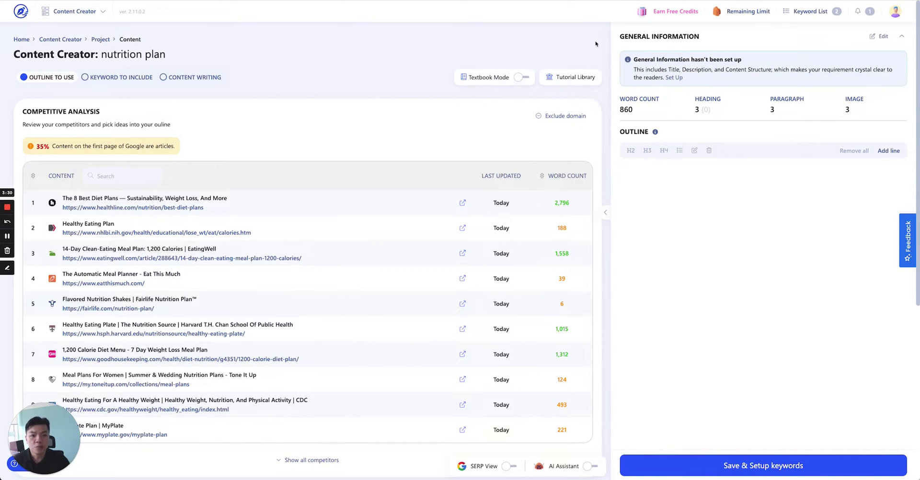
# Open the general information of the nutrition plan content for setup.
pyautogui.scroll(-6, 288, 182)
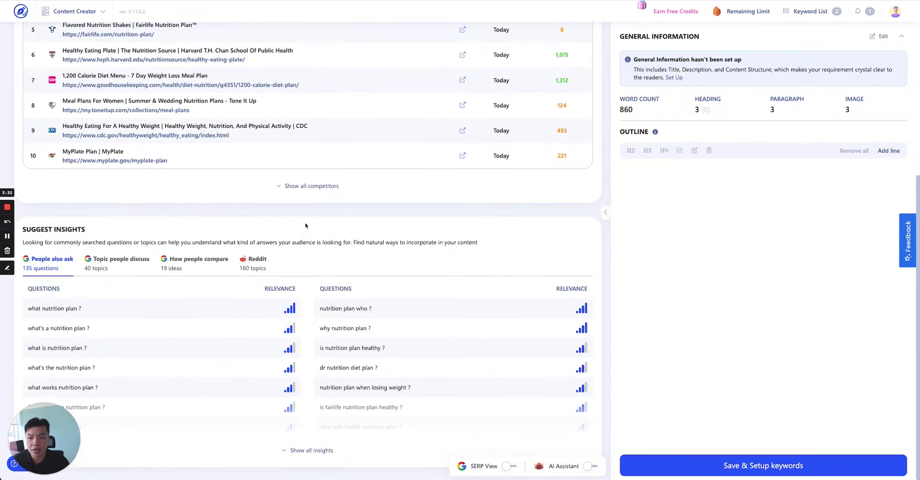
pyautogui.scroll(6, 308, 246)
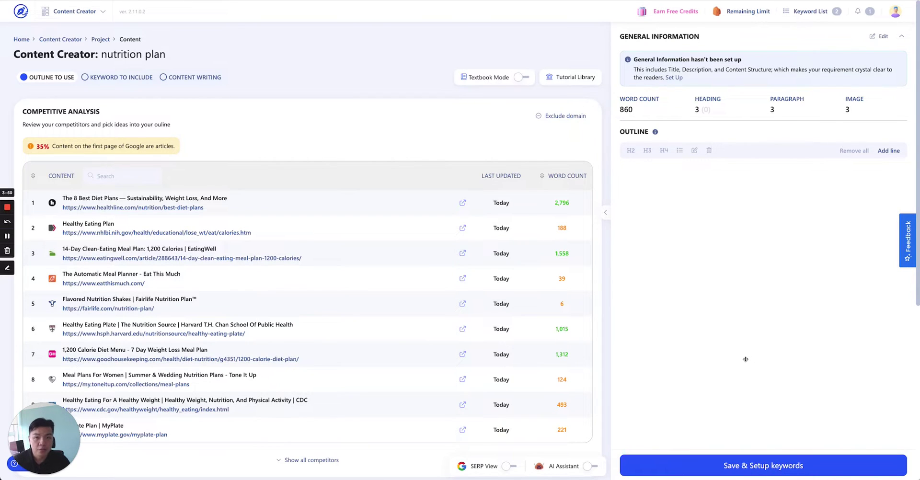
pyautogui.click(674, 78)
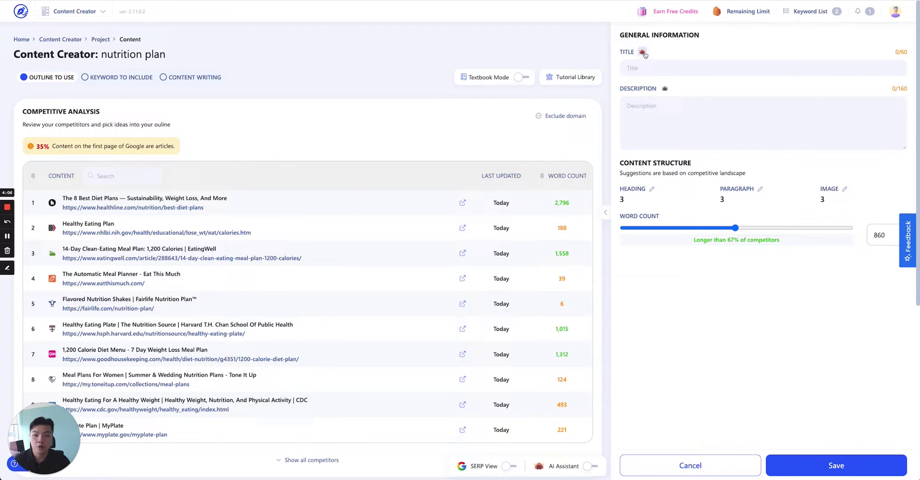
pyautogui.tripleClick(102, 56)
pyautogui.moveTo(101, 56); pyautogui.dragTo(159, 55)
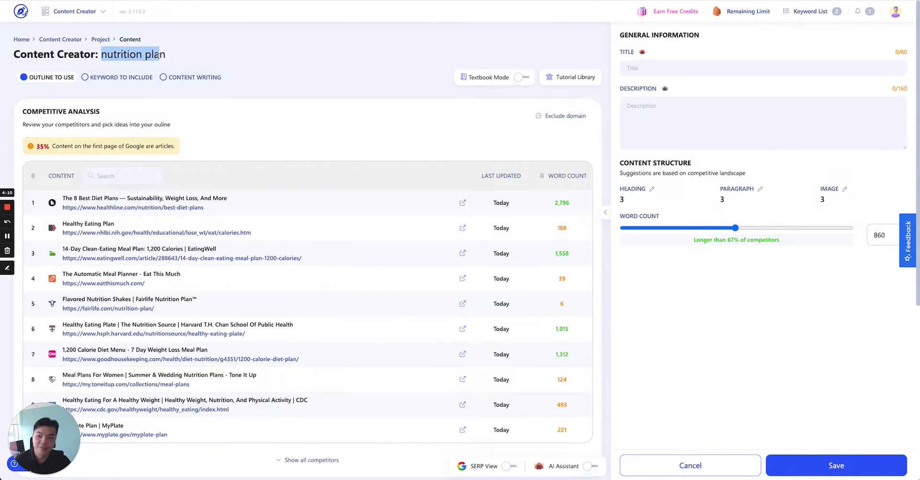
pyautogui.click(179, 57)
pyautogui.tripleClick(102, 56)
pyautogui.click(103, 56)
pyautogui.tripleClick(103, 55)
pyautogui.click(107, 56)
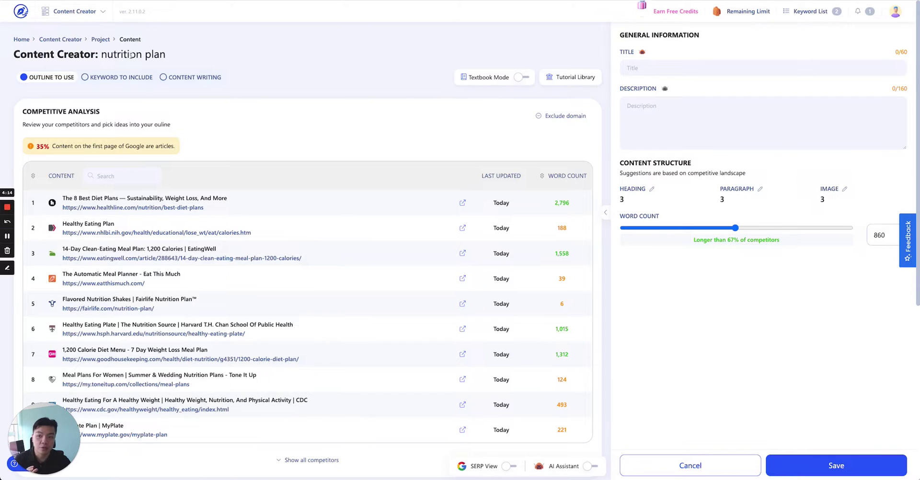
pyautogui.moveTo(114, 56); pyautogui.dragTo(160, 56)
pyautogui.click(162, 54)
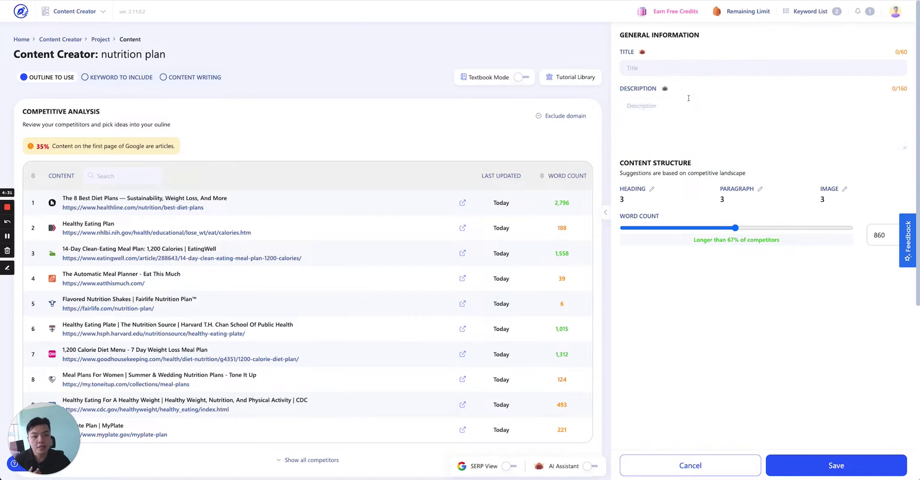
# Generate two rounds of AI blog title ideas and use "How to find the best nutrition plan for your family" as the title.
pyautogui.moveTo(665, 89)
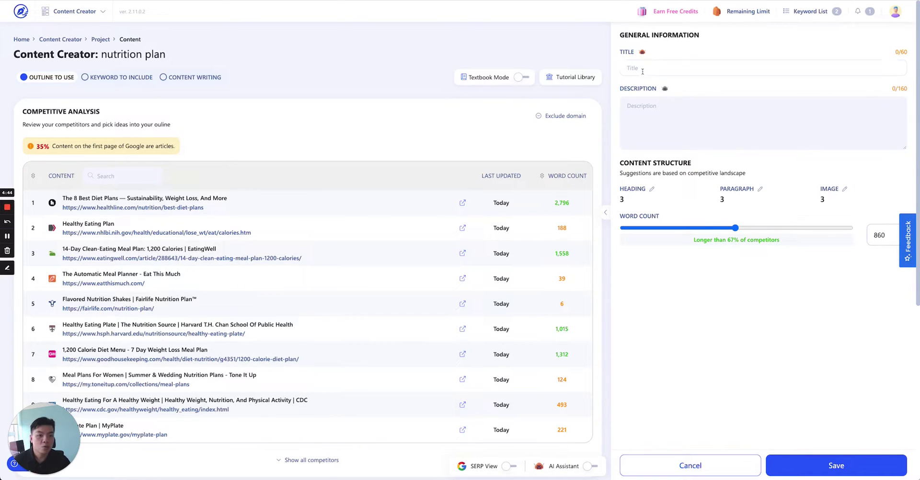
pyautogui.click(642, 52)
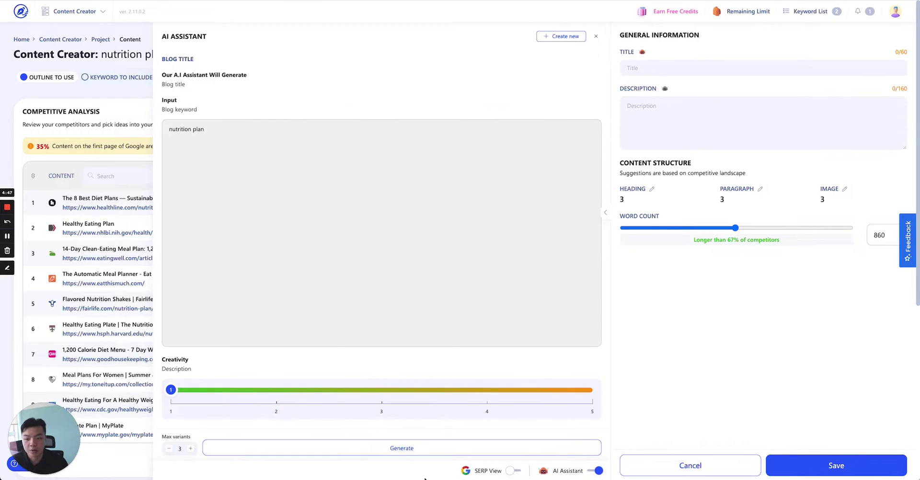
pyautogui.click(421, 447)
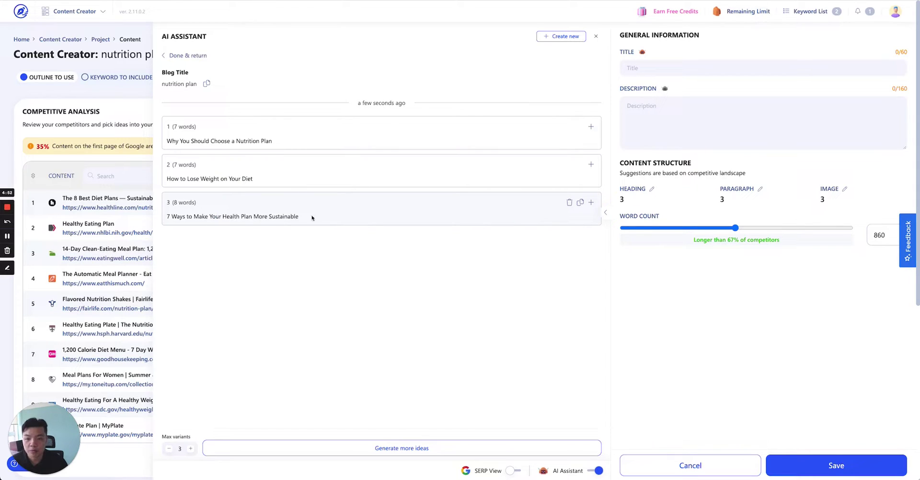
pyautogui.click(474, 448)
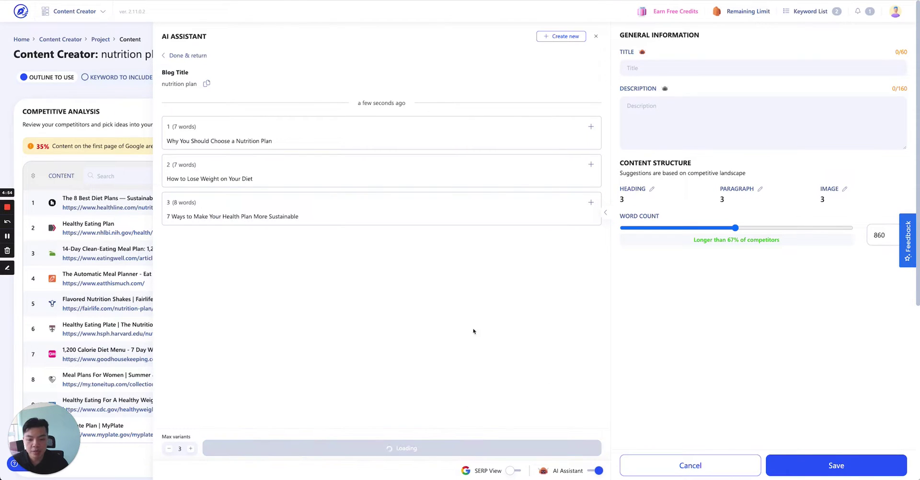
pyautogui.click(590, 127)
pyautogui.click(544, 257)
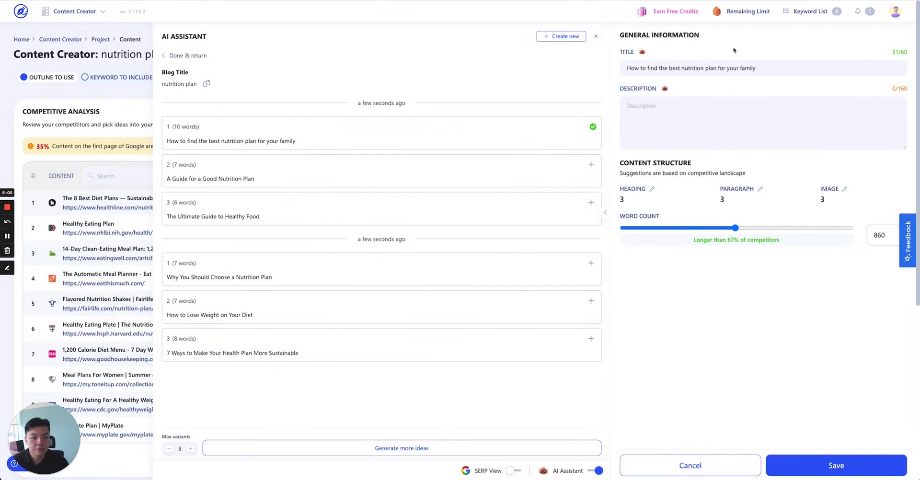
# Generate AI description ideas from the title, use the one starting "Creating a health plan for your family is important", and close the AI Assistant.
pyautogui.click(664, 88)
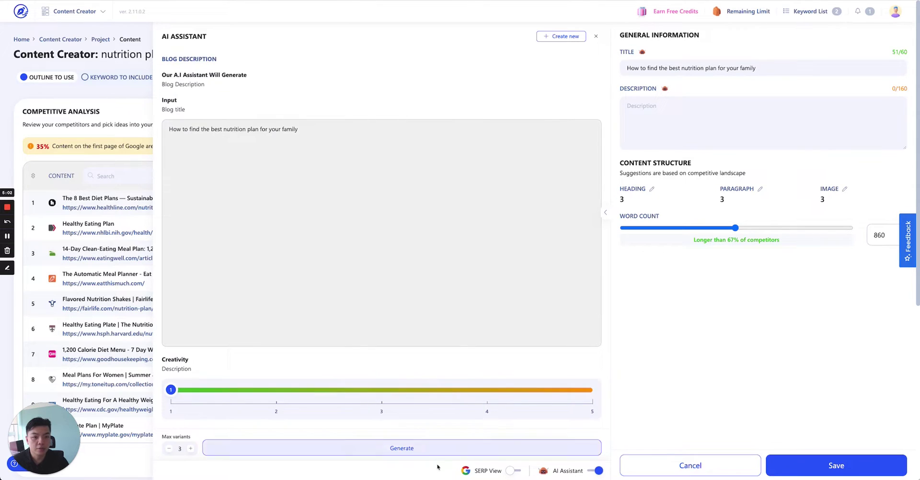
pyautogui.click(437, 452)
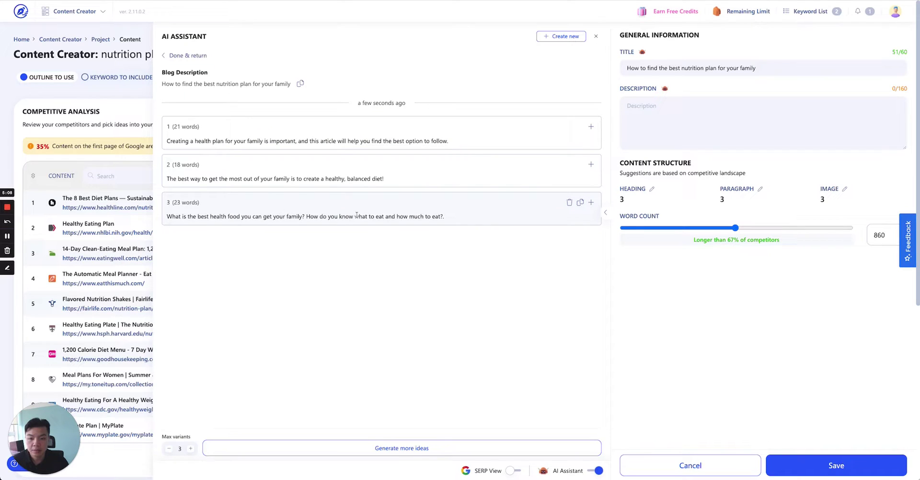
pyautogui.click(592, 127)
pyautogui.click(543, 258)
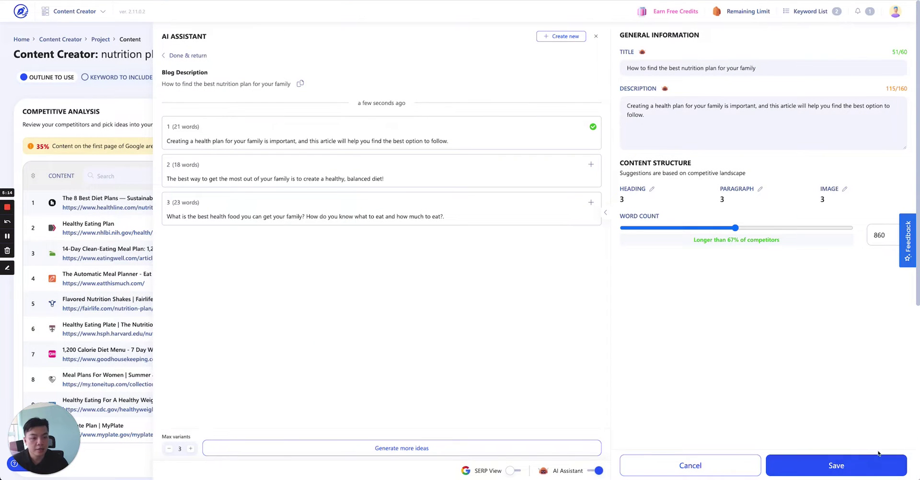
pyautogui.click(596, 36)
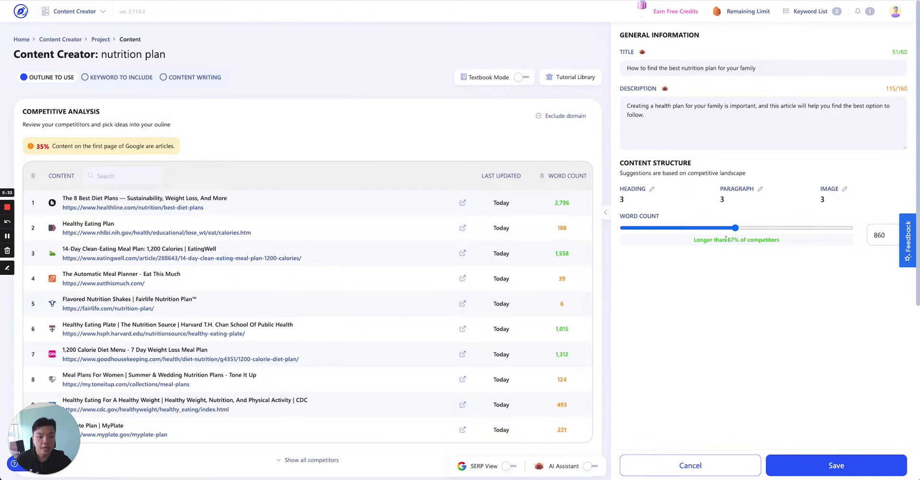
# Set the target word count to 1305 and the number of headings to 6.
pyautogui.moveTo(735, 228)
pyautogui.mouseDown()
pyautogui.moveTo(744, 228)
pyautogui.moveTo(719, 229)
pyautogui.moveTo(762, 233)
pyautogui.moveTo(748, 229)
pyautogui.mouseUp()
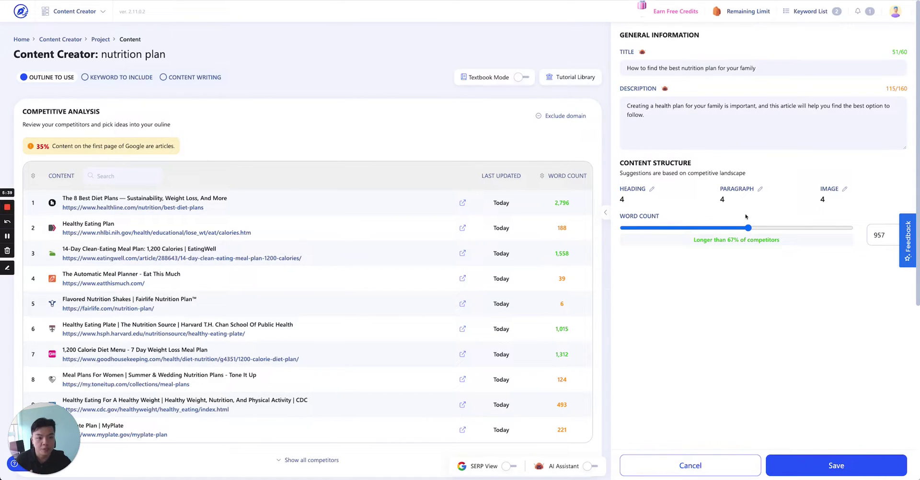
pyautogui.moveTo(748, 228); pyautogui.dragTo(795, 233)
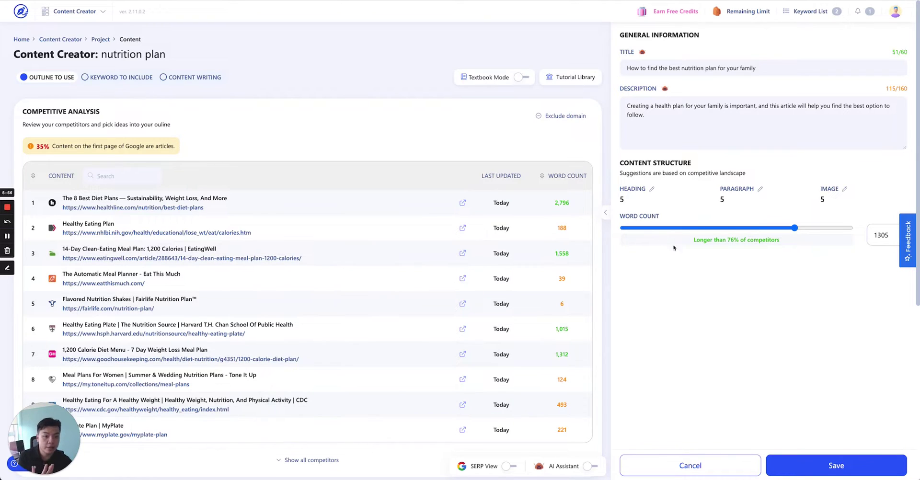
pyautogui.click(652, 191)
pyautogui.click(644, 201)
pyautogui.click(659, 205)
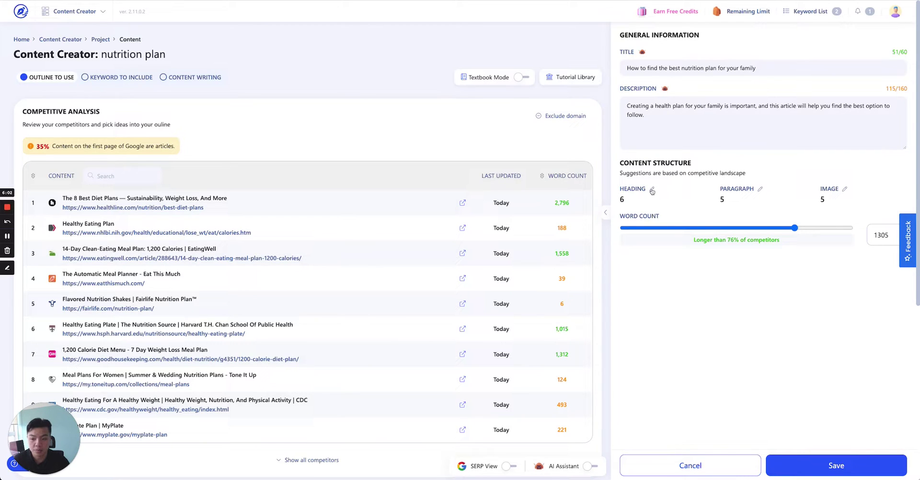
# Set the content structure to 7 paragraphs and 6 images and save the general information.
pyautogui.click(759, 190)
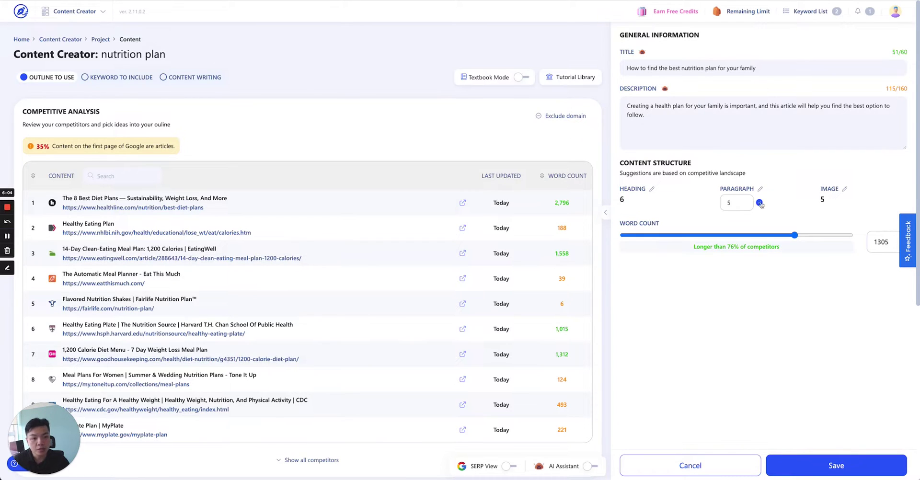
pyautogui.click(743, 200)
pyautogui.click(743, 200)
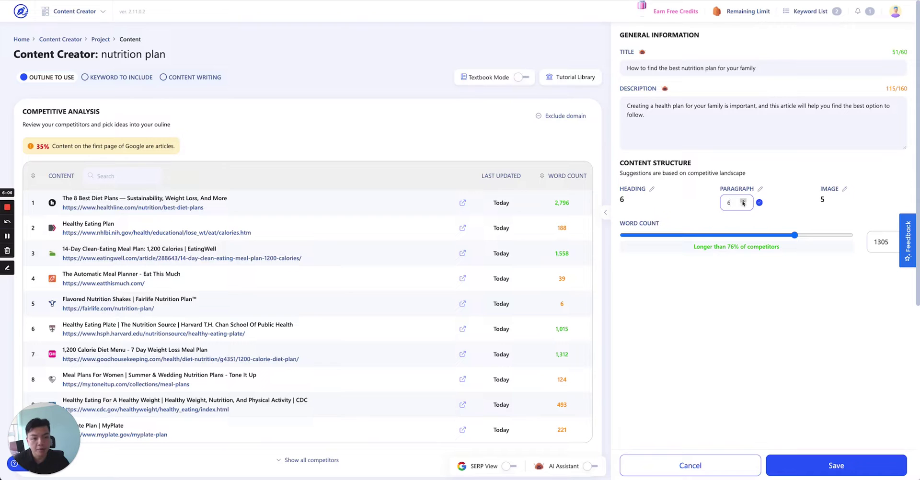
pyautogui.click(759, 202)
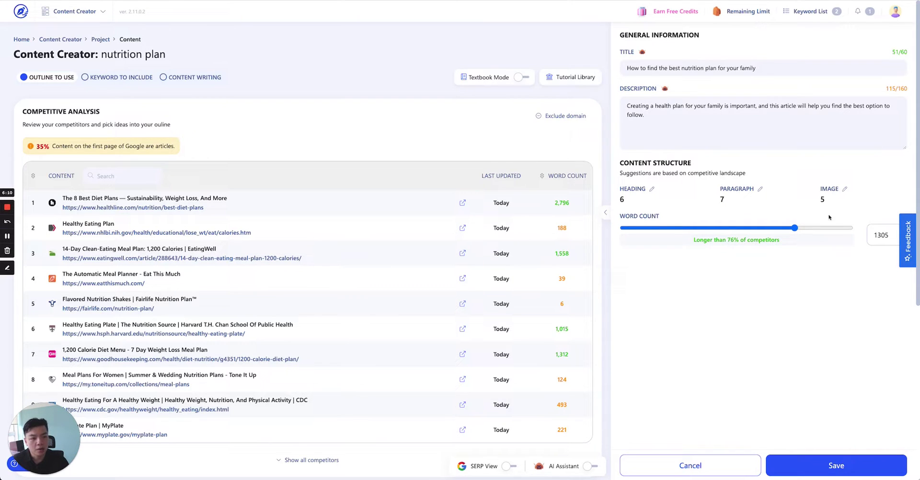
pyautogui.click(843, 189)
pyautogui.click(844, 201)
pyautogui.click(860, 202)
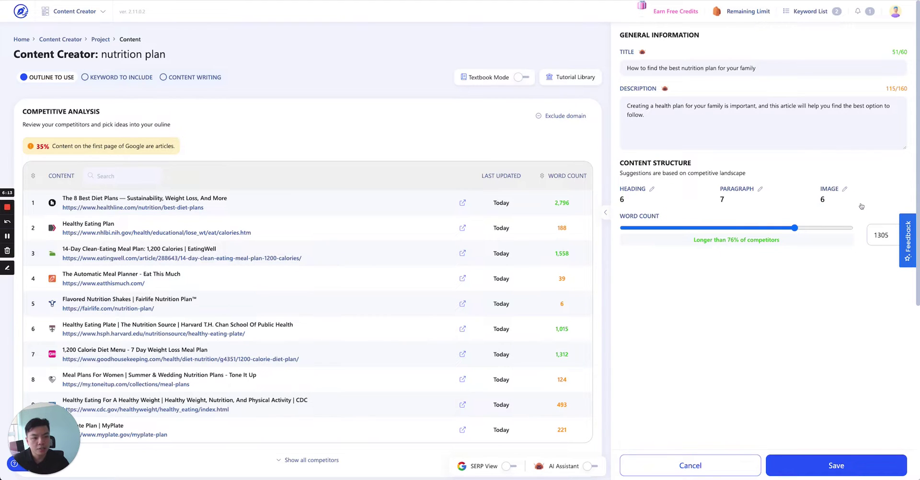
pyautogui.click(839, 471)
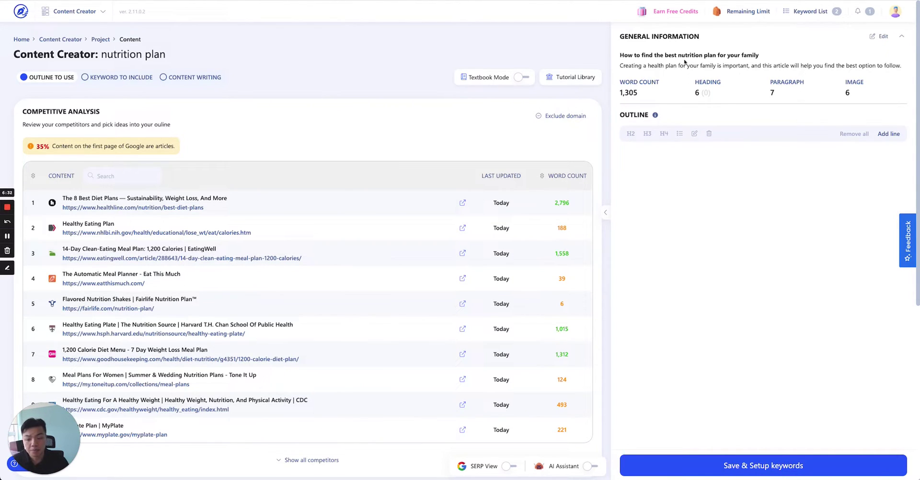
pyautogui.click(901, 38)
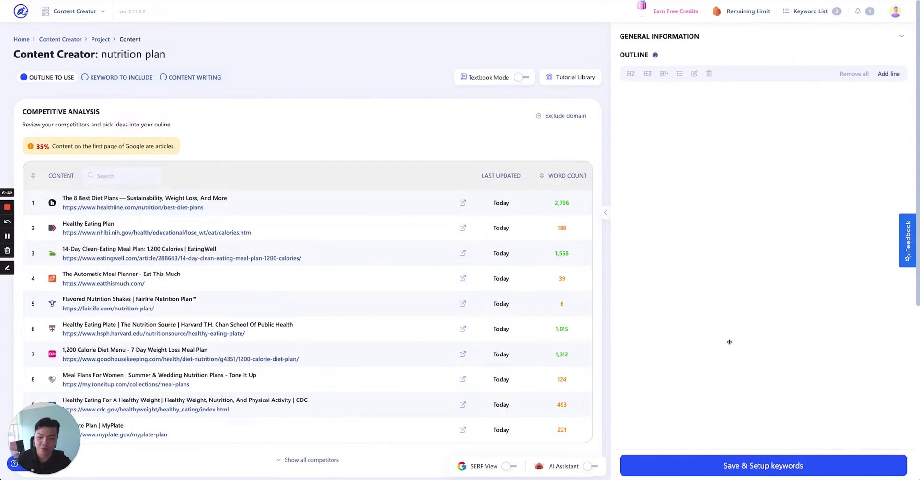
pyautogui.click(901, 39)
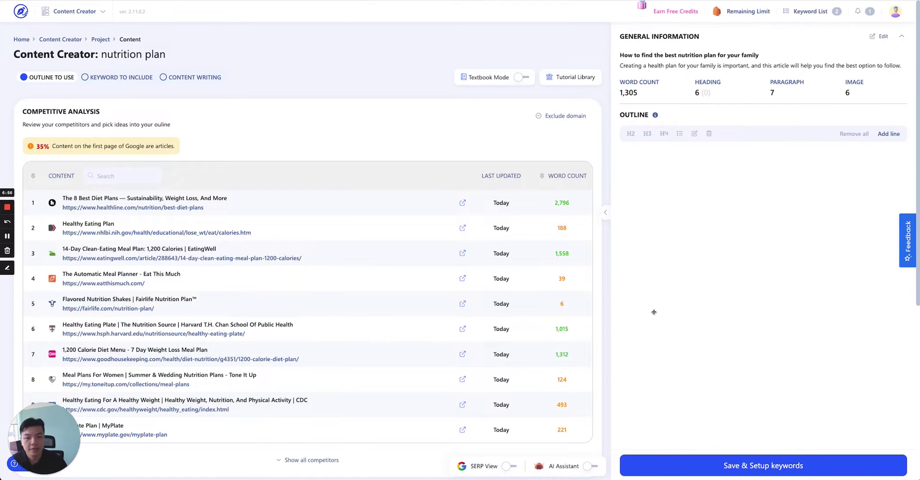
pyautogui.scroll(-1, 276, 145)
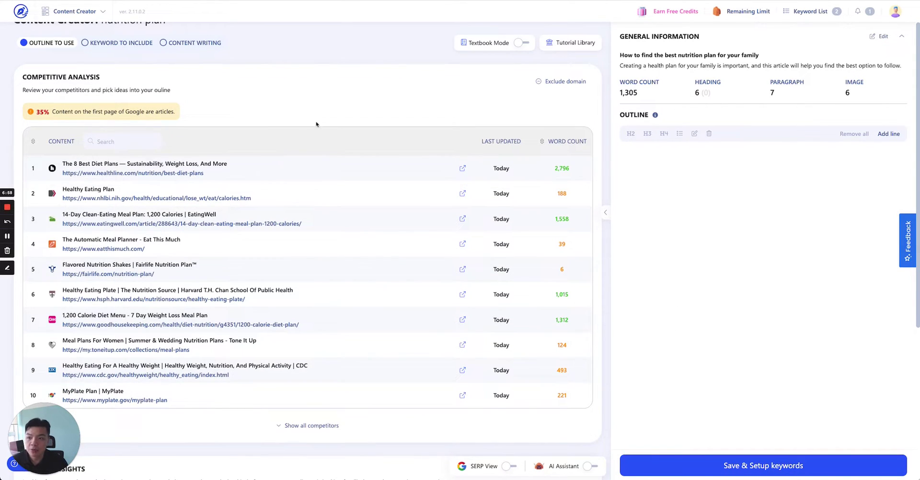
pyautogui.scroll(1, 316, 116)
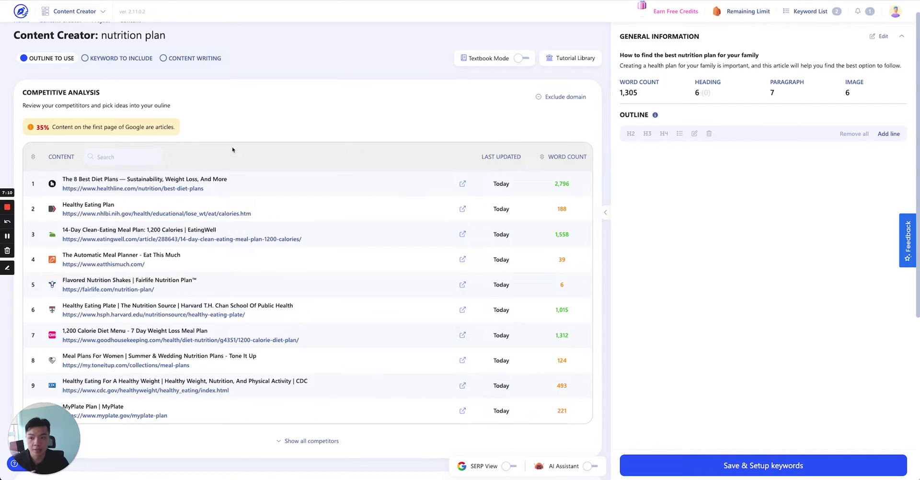
pyautogui.scroll(-4, 268, 249)
pyautogui.scroll(4, 287, 306)
pyautogui.scroll(-1, 310, 356)
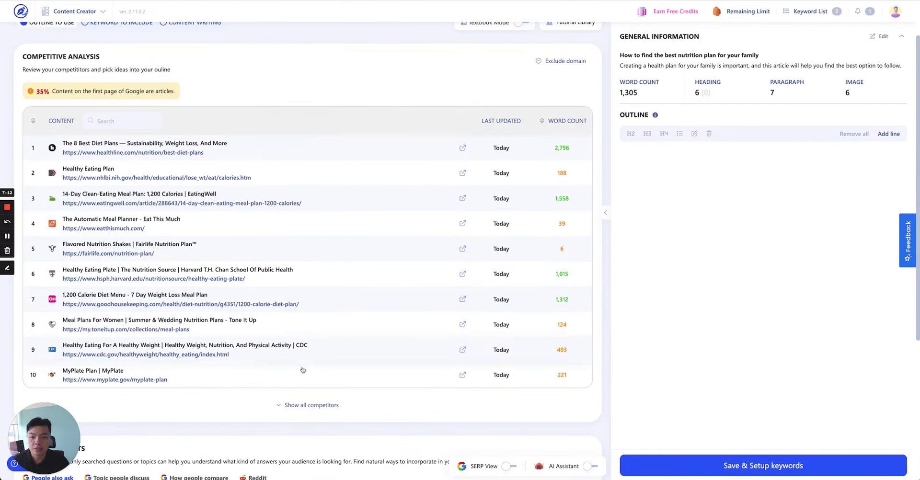
# Expand the competitive analysis to all competitors and examine their titles, word counts and the share of articles on Google's first page.
pyautogui.click(311, 405)
pyautogui.scroll(-4, 307, 301)
pyautogui.scroll(-1, 309, 307)
pyautogui.scroll(6, 312, 321)
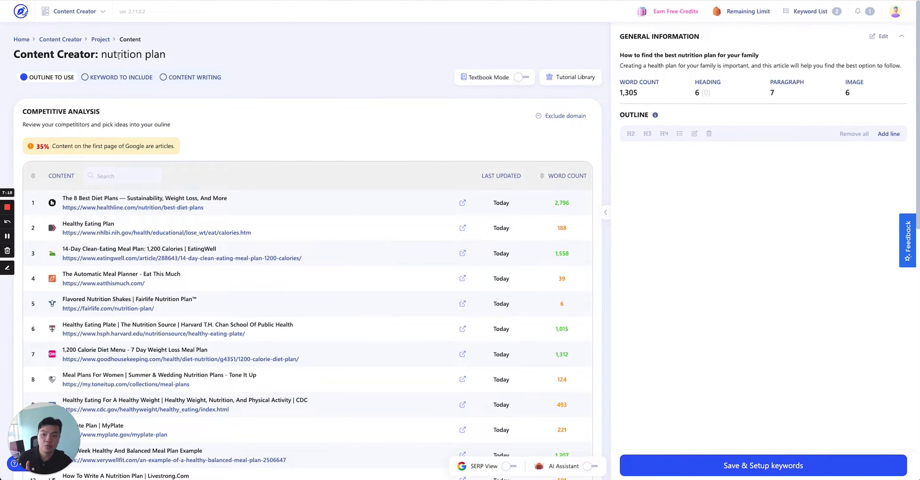
pyautogui.scroll(-6, 318, 258)
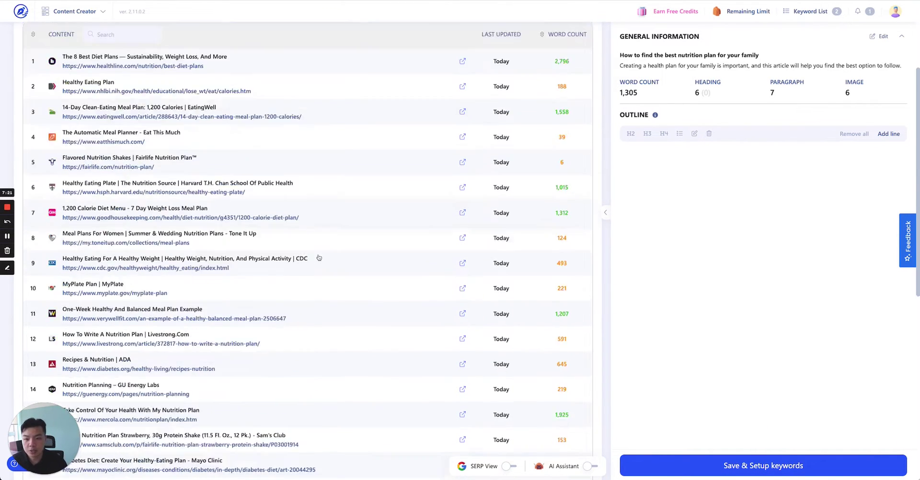
pyautogui.scroll(1, 231, 322)
pyautogui.scroll(5, 231, 321)
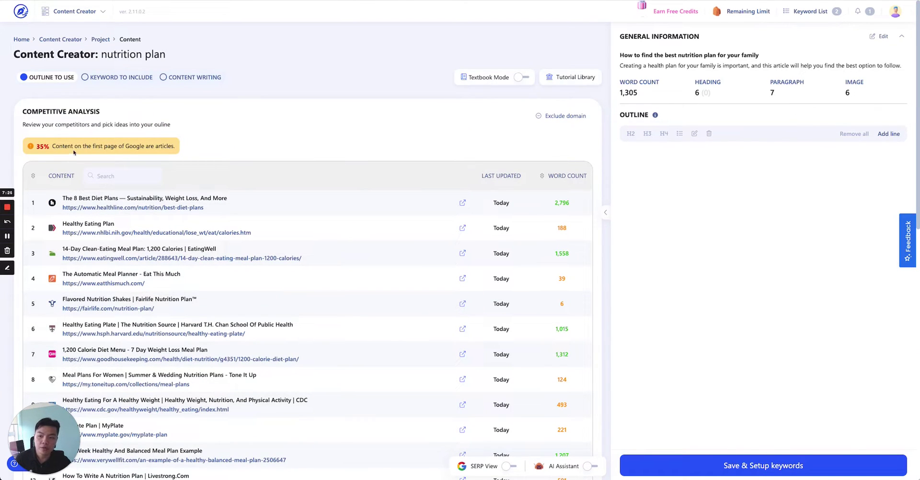
pyautogui.moveTo(38, 149)
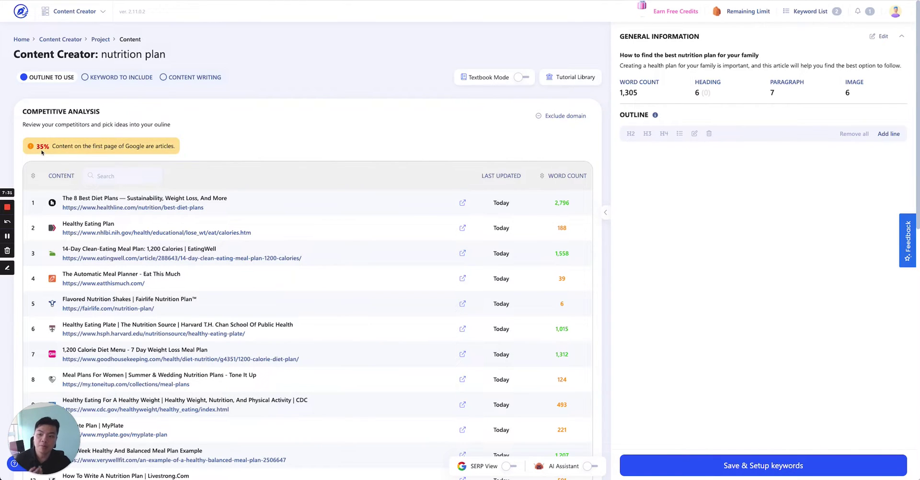
pyautogui.moveTo(108, 148)
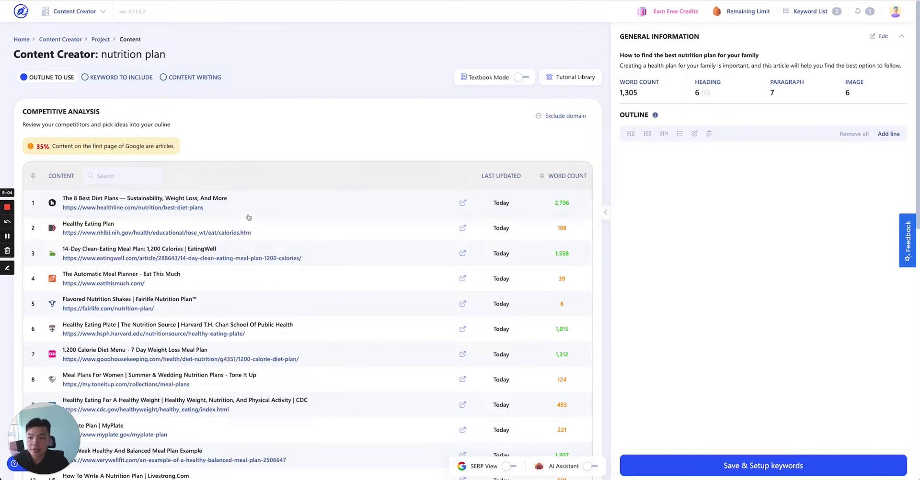
# Show all "People also ask" questions in the suggested insights below the competitor list.
pyautogui.scroll(-10, 252, 241)
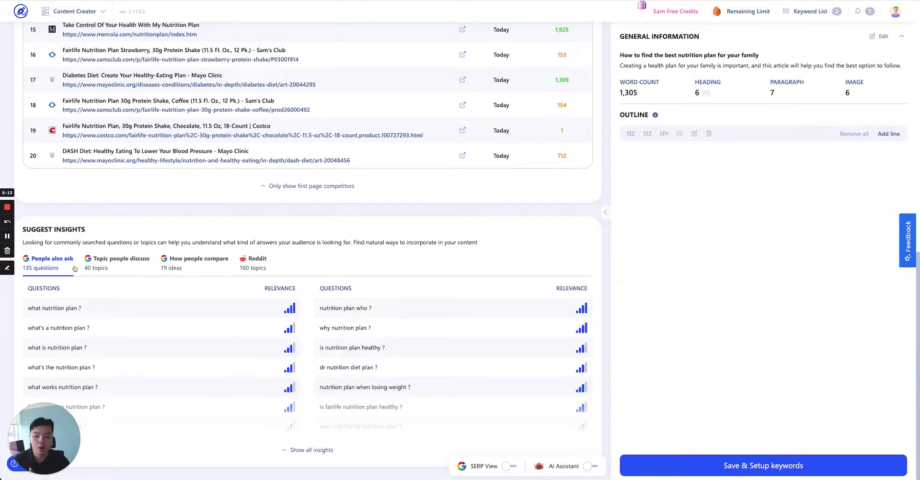
pyautogui.click(309, 450)
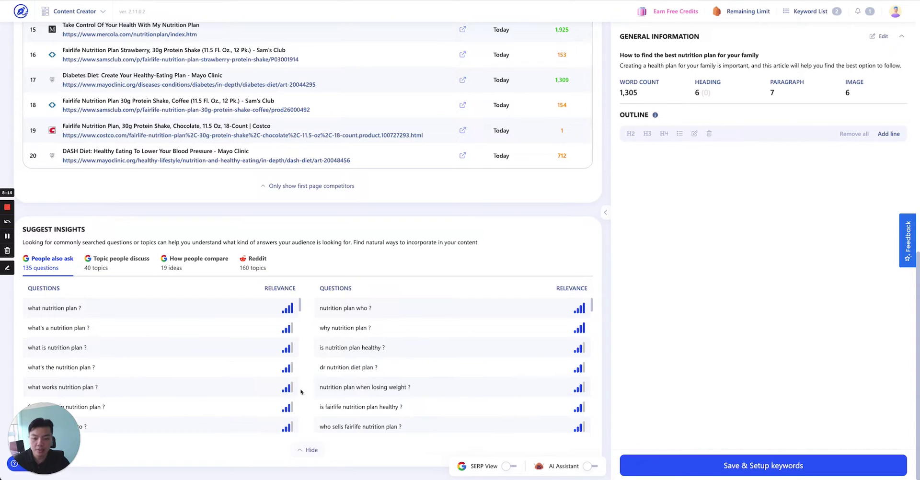
# Examine the "People also ask" questions and their relevance in both columns of the suggested insights.
pyautogui.scroll(-10, 206, 391)
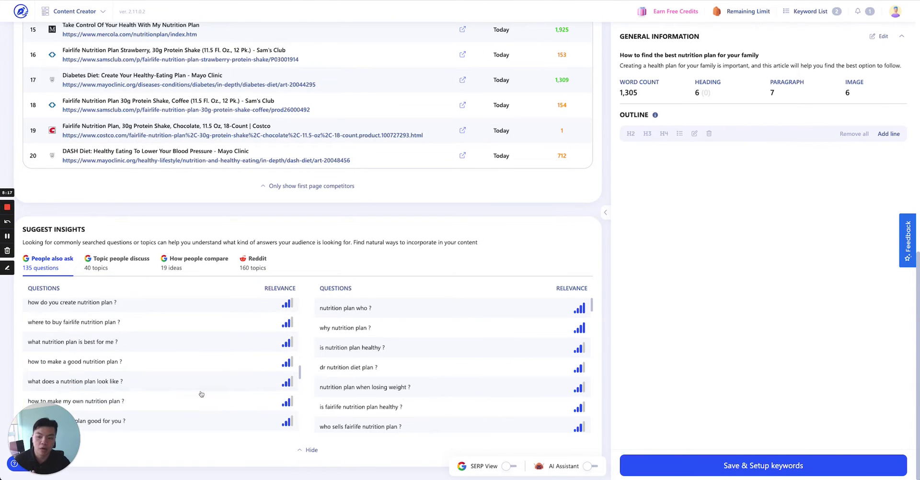
pyautogui.scroll(8, 201, 395)
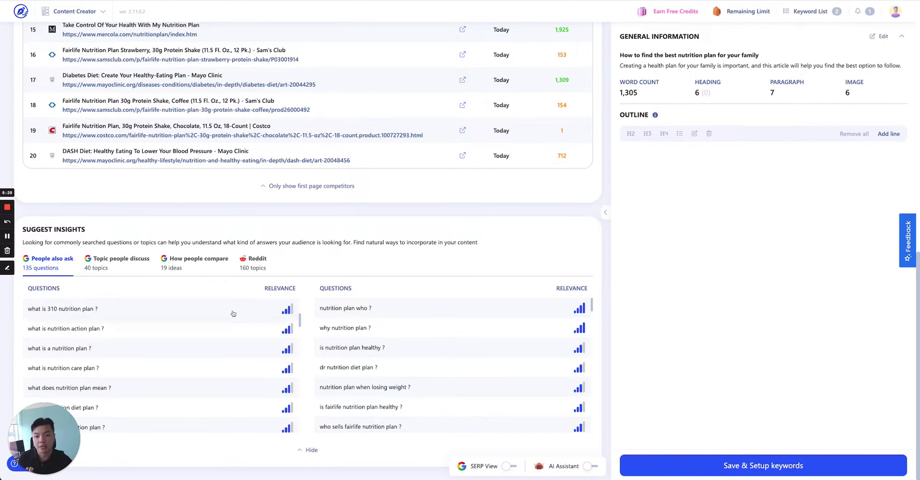
pyautogui.scroll(-5, 351, 359)
pyautogui.scroll(-5, 351, 363)
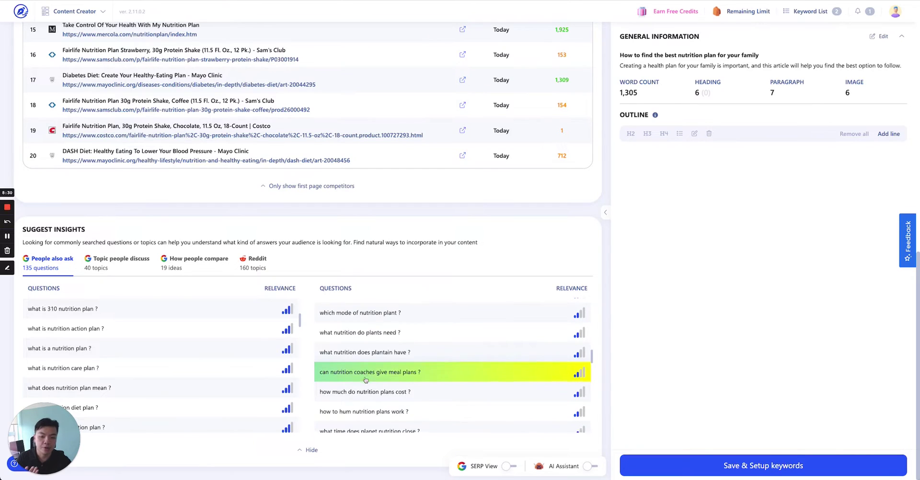
pyautogui.scroll(-5, 316, 393)
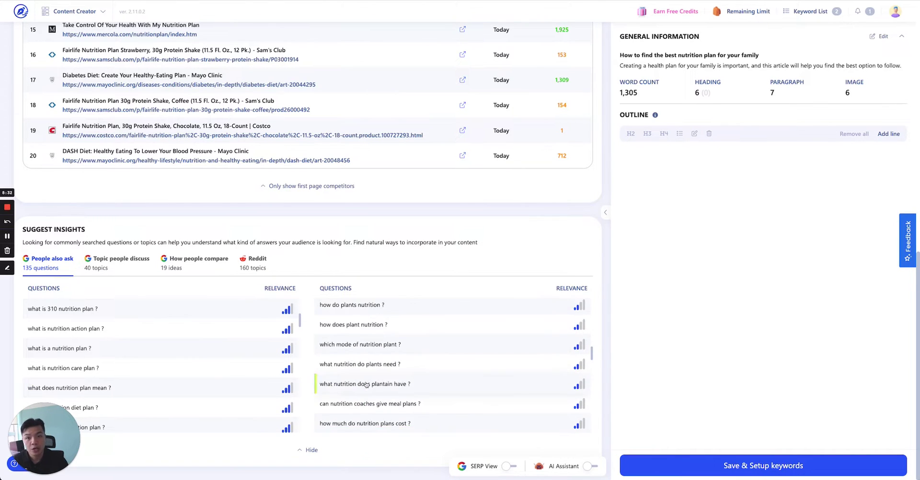
pyautogui.scroll(-3, 211, 379)
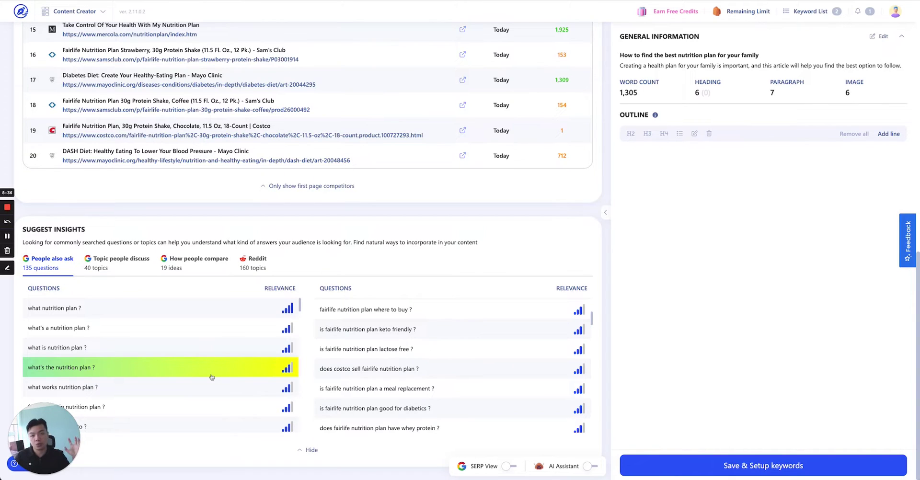
# Review the discussed topics, the comparison ideas and the Reddit topics in the suggested insights.
pyautogui.click(113, 269)
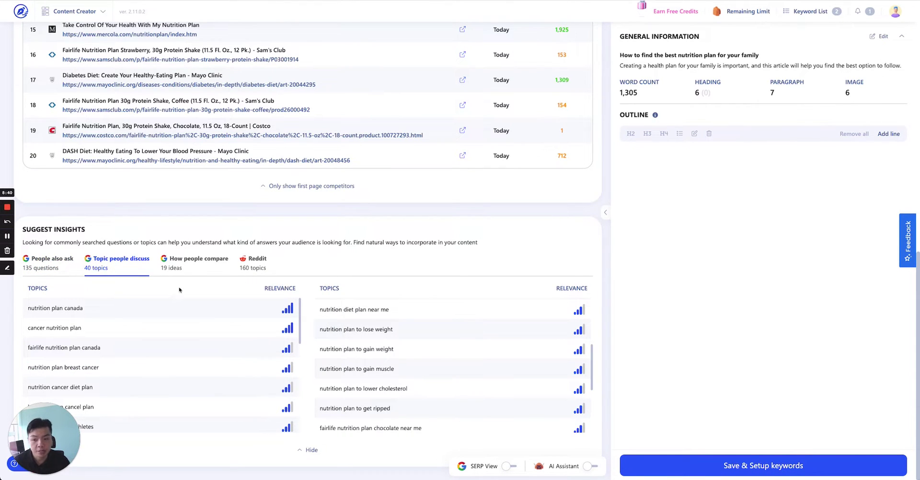
pyautogui.click(188, 268)
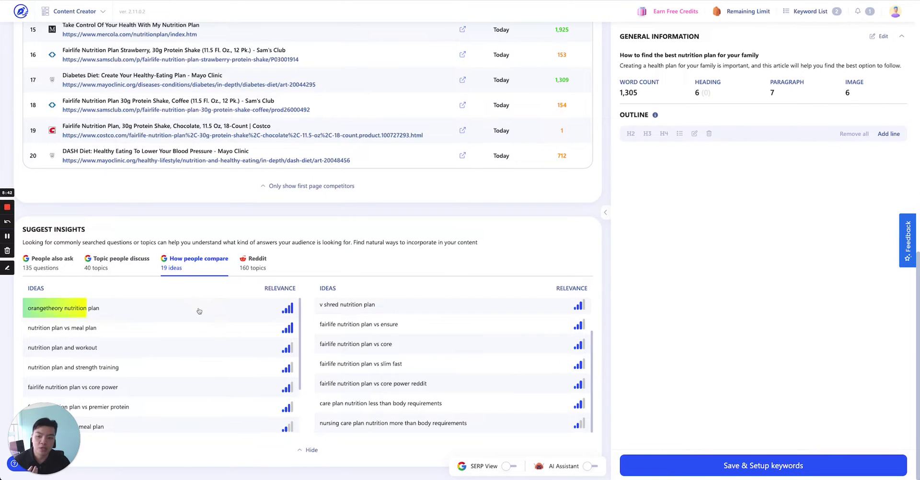
pyautogui.click(250, 259)
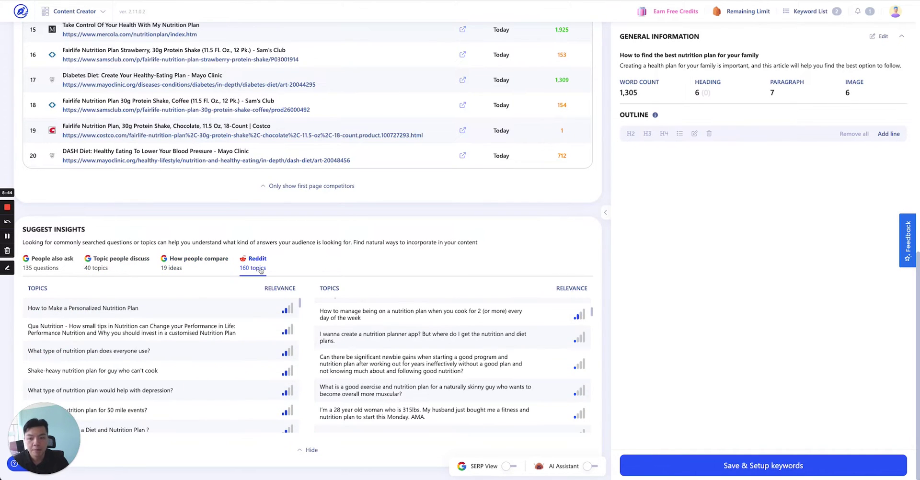
pyautogui.scroll(-5, 421, 360)
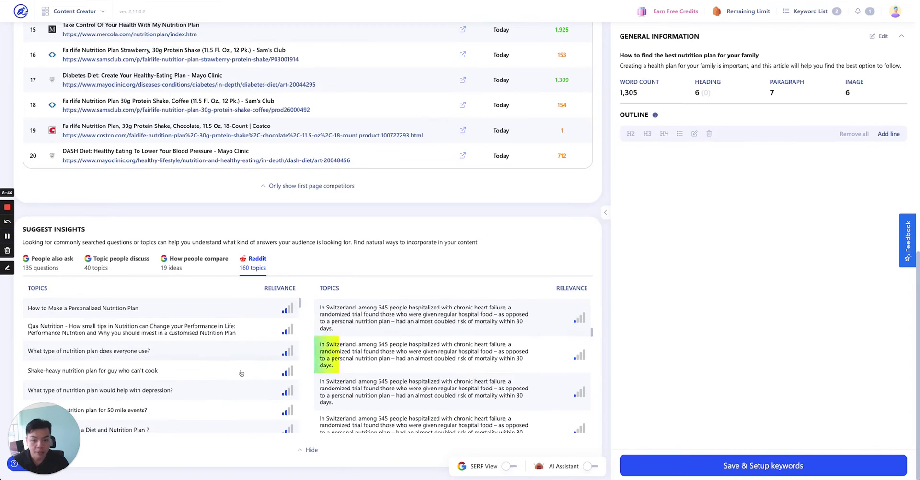
pyautogui.scroll(-5, 229, 372)
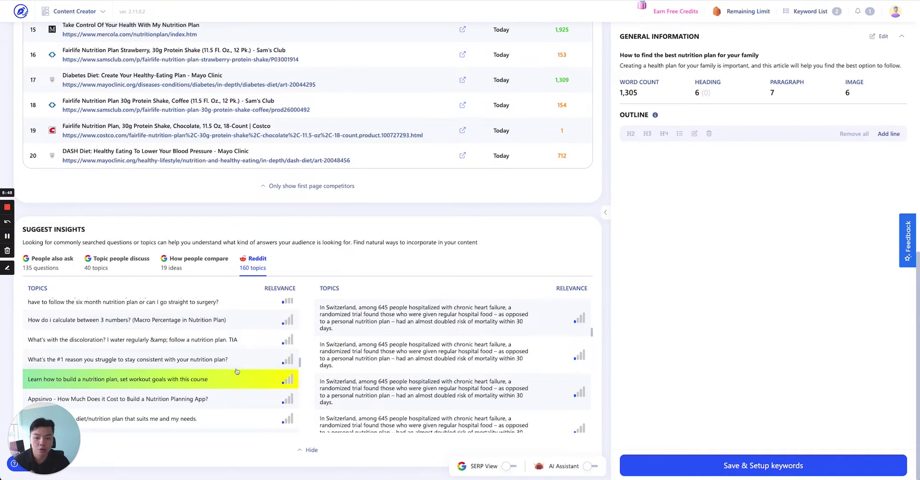
pyautogui.scroll(5, 353, 374)
# Open the top competitor article, "The 8 Best Diet Plans — Sustainability, Weight Loss, and More", and examine its description and heading outline.
pyautogui.scroll(15, 352, 374)
pyautogui.scroll(-12, 335, 345)
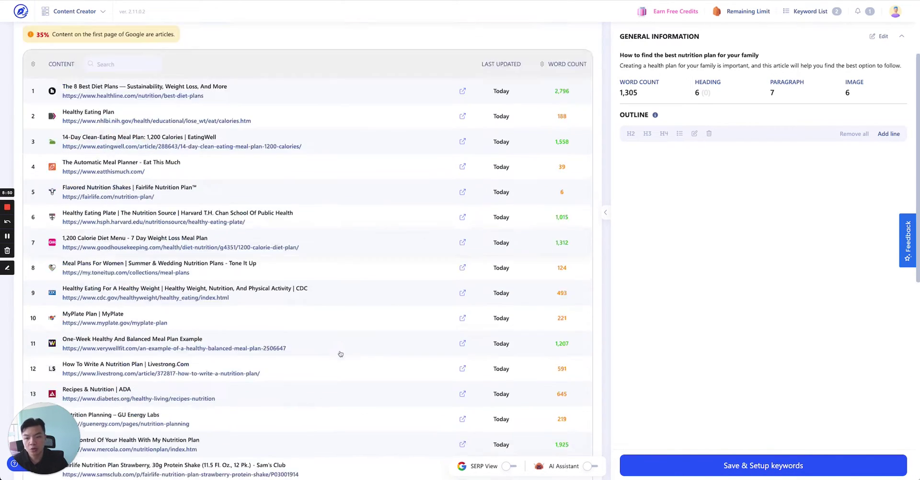
pyautogui.scroll(10, 335, 288)
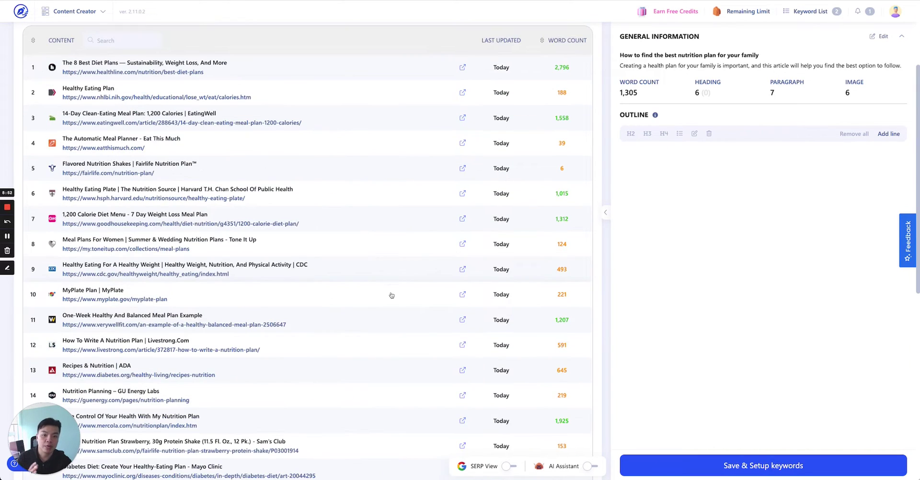
pyautogui.scroll(1, 377, 317)
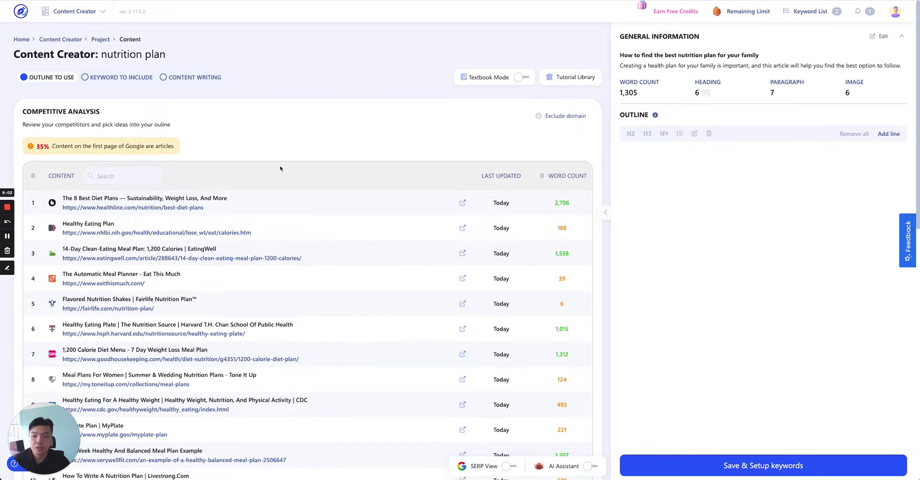
pyautogui.click(230, 206)
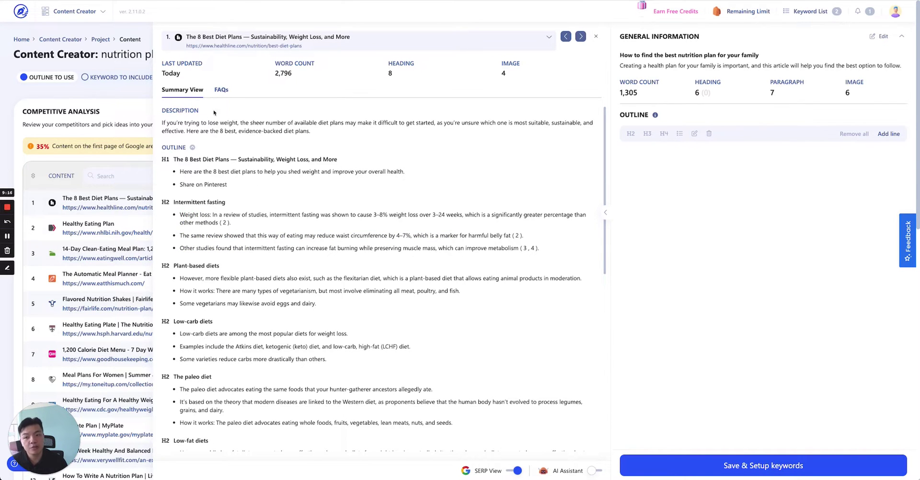
pyautogui.scroll(-10, 355, 255)
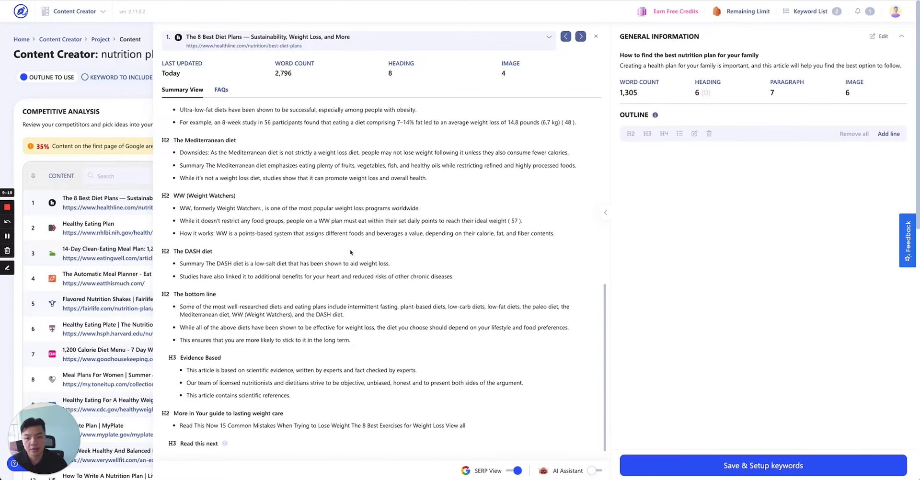
pyautogui.scroll(10, 355, 255)
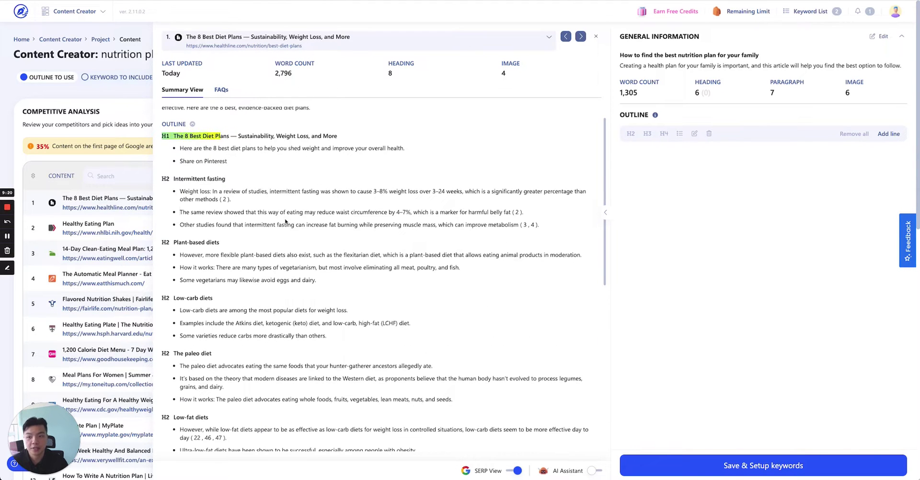
pyautogui.scroll(1, 230, 135)
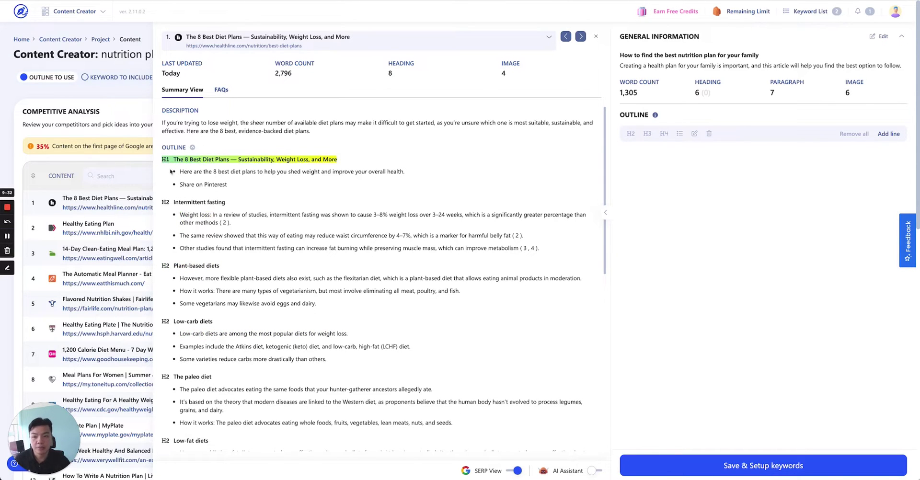
pyautogui.scroll(-5, 182, 335)
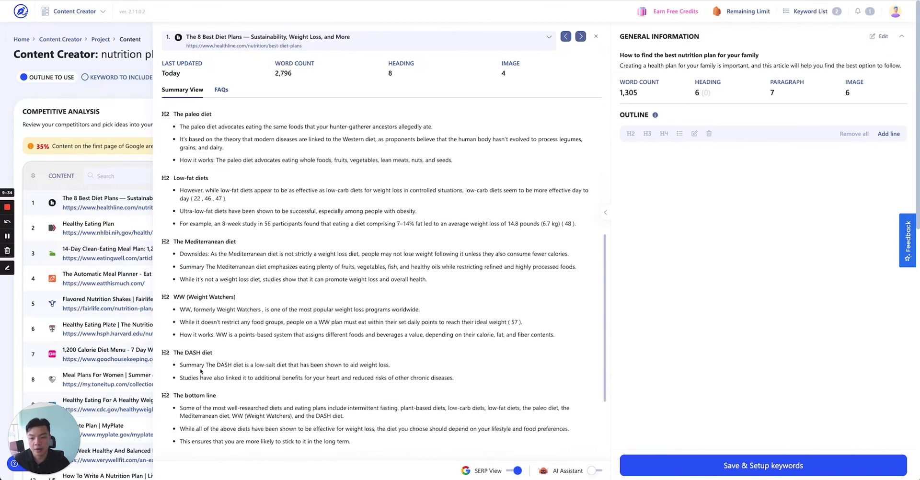
pyautogui.scroll(-2, 182, 354)
pyautogui.scroll(10, 196, 341)
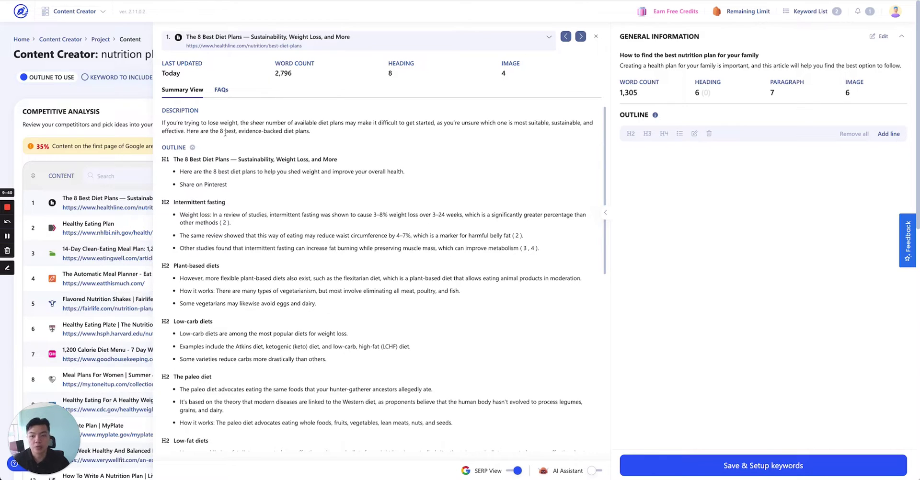
# Generate FAQs from the Healthline competitor article and read the resulting questions and answers.
pyautogui.click(221, 91)
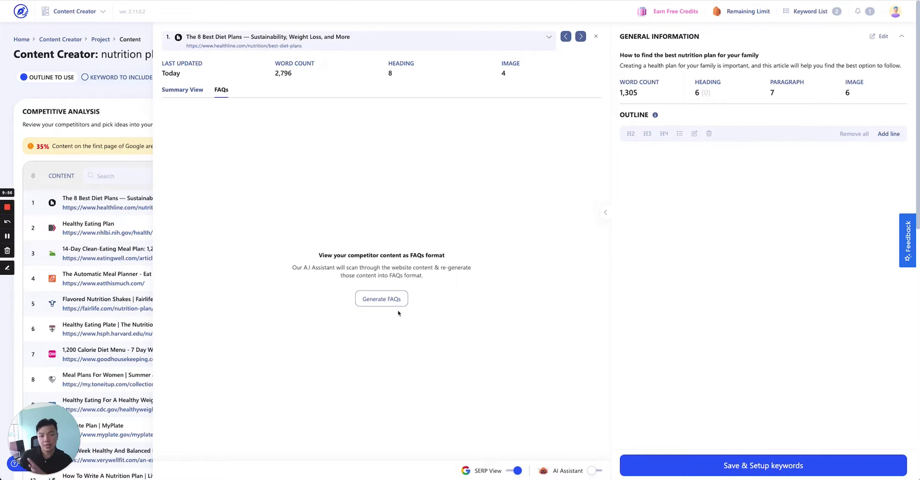
pyautogui.click(395, 297)
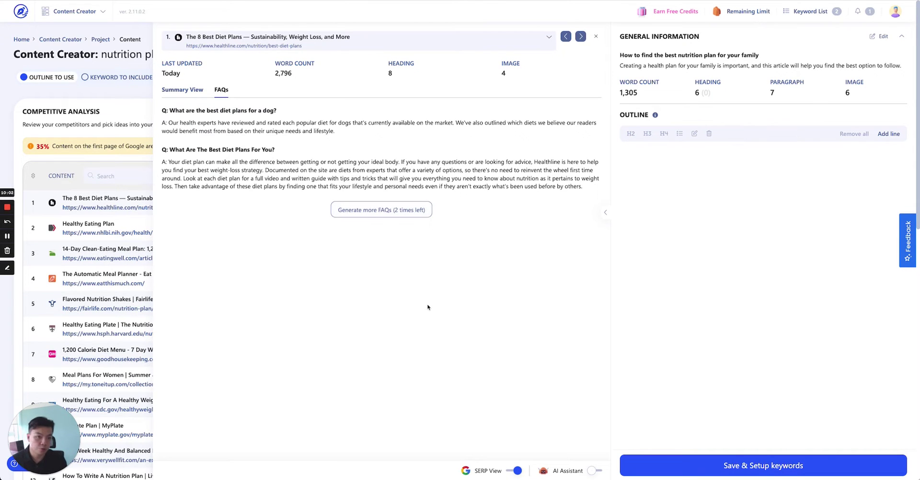
pyautogui.moveTo(195, 111); pyautogui.dragTo(236, 111)
pyautogui.click(218, 121)
pyautogui.click(233, 122)
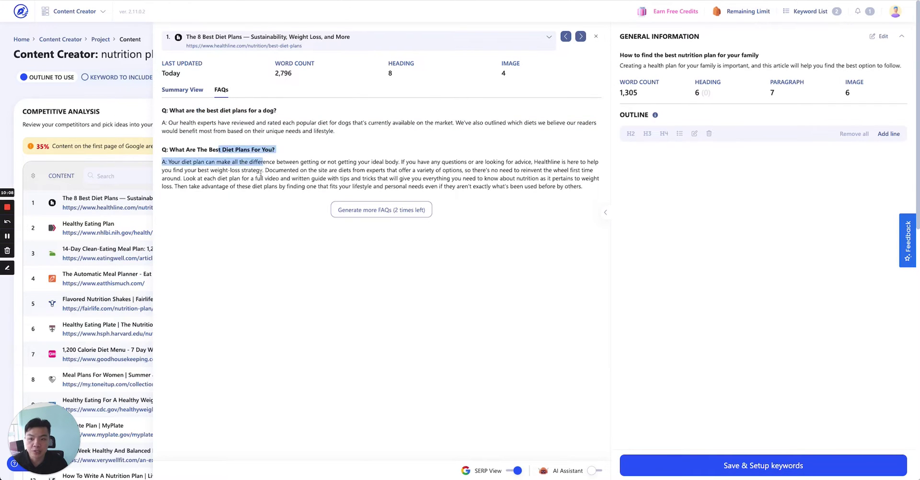
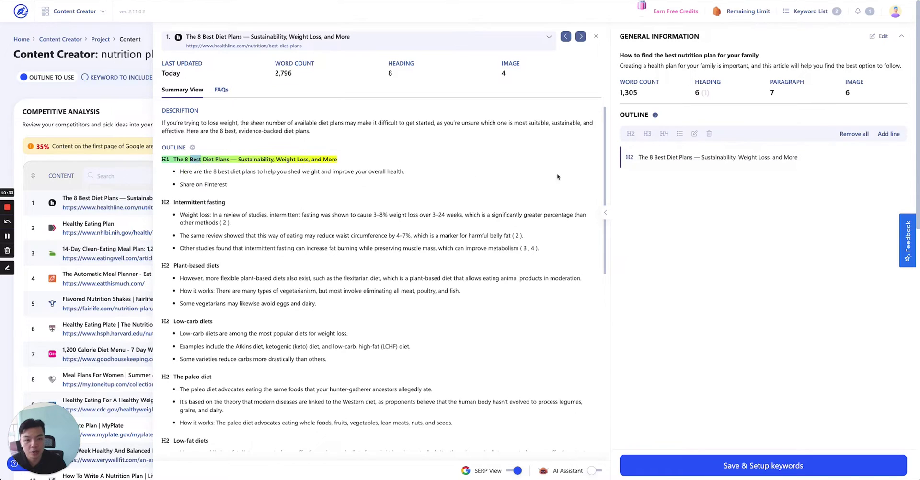
# Add the competitor's bullet "Here are the 8 best diet plans to help you shed weight and improve your overall health." to the outline.
pyautogui.click(207, 171)
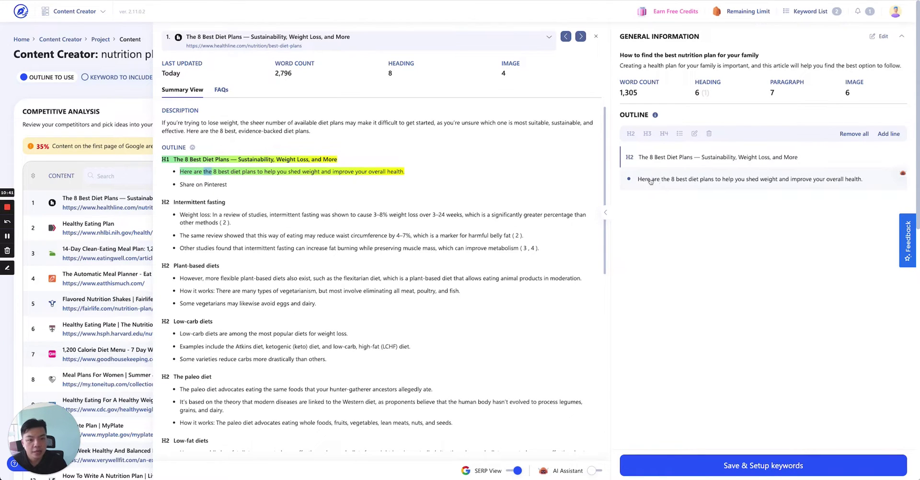
pyautogui.moveTo(629, 178)
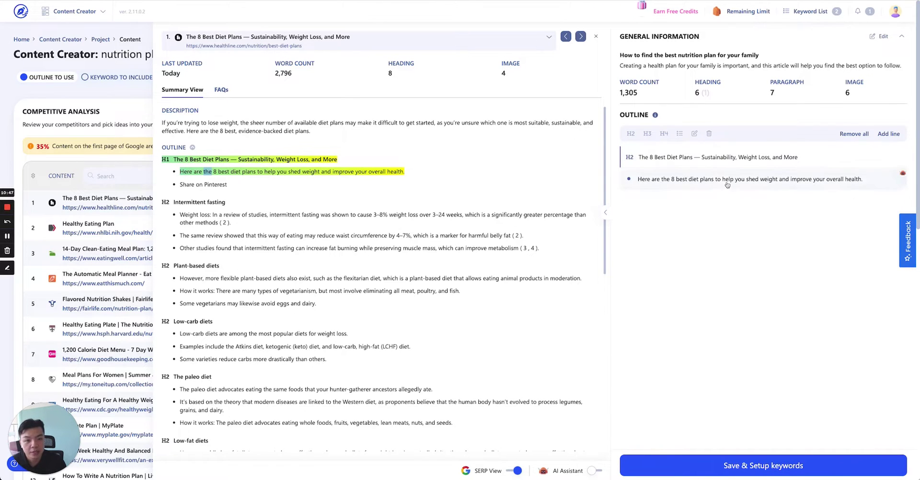
pyautogui.moveTo(623, 159)
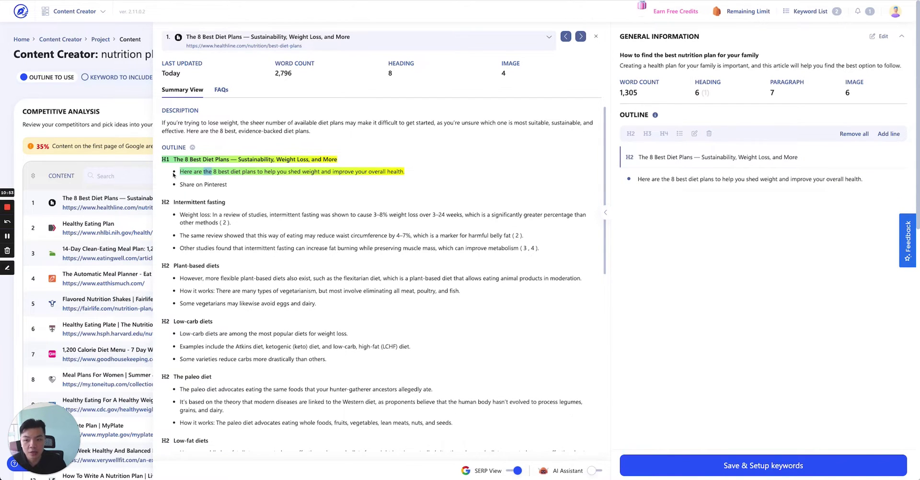
pyautogui.moveTo(702, 165)
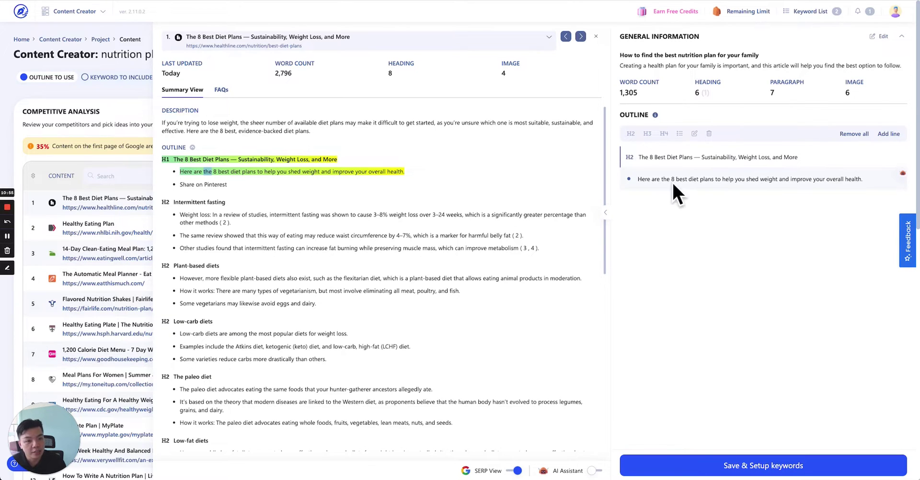
# Add the competitor's "Intermittent fasting" heading and its three bullet points to the outline.
pyautogui.rightClick(220, 201)
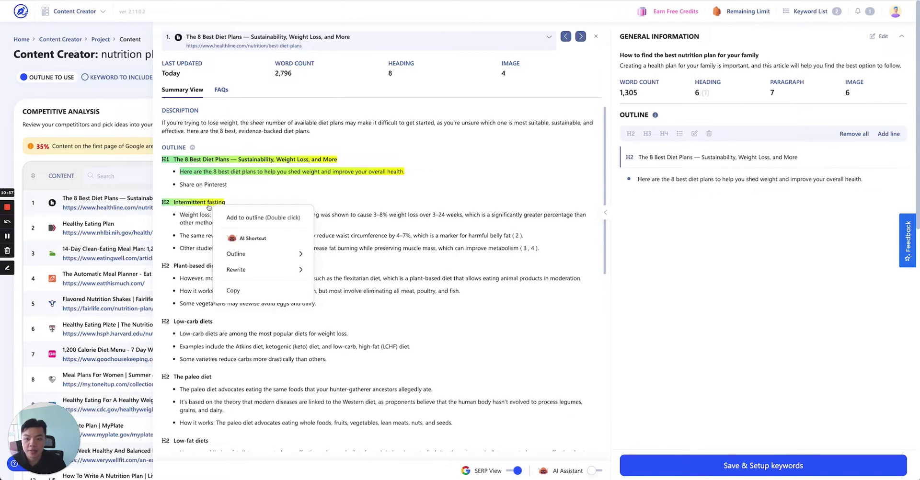
pyautogui.click(249, 214)
pyautogui.rightClick(216, 231)
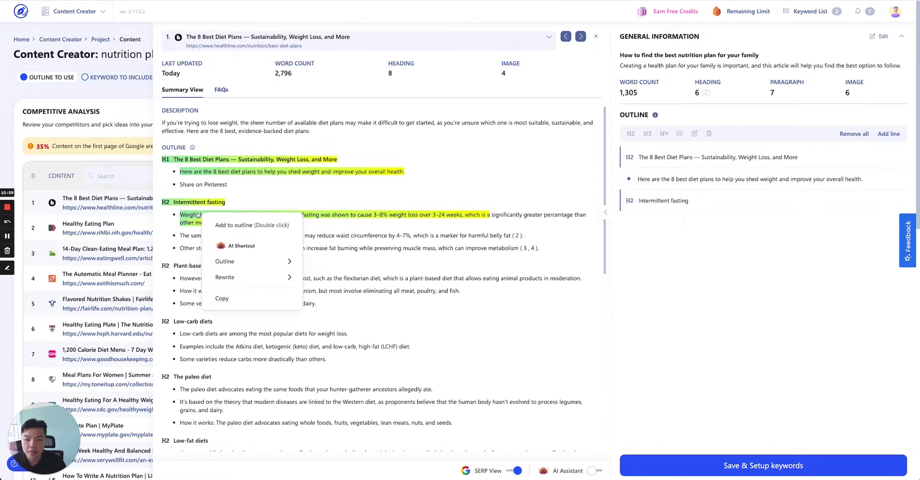
pyautogui.click(249, 227)
pyautogui.doubleClick(191, 235)
pyautogui.doubleClick(205, 247)
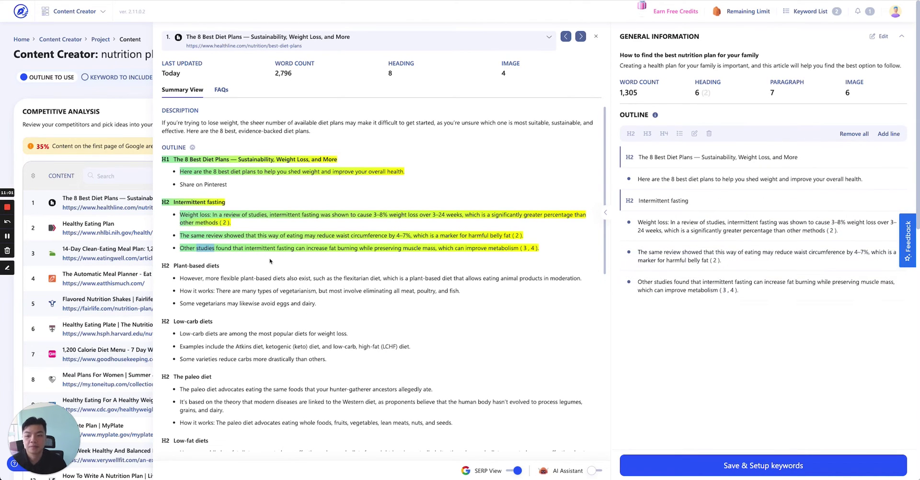
# Examine the AI outline and rewrite options offered for the competitor's "Plant-based diets" heading without applying any.
pyautogui.rightClick(205, 269)
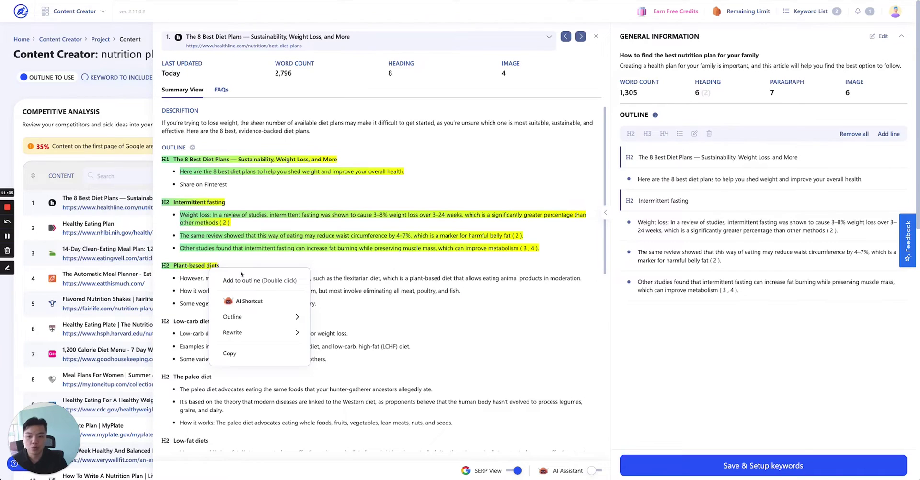
pyautogui.moveTo(240, 316)
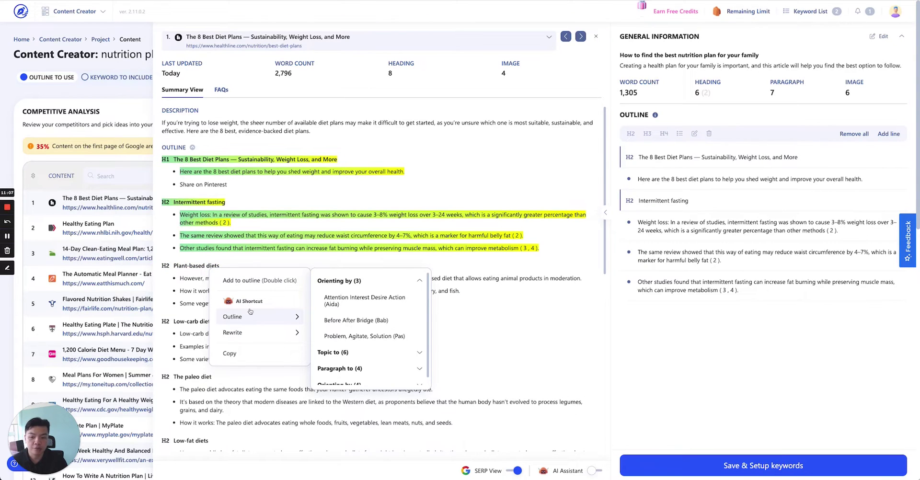
pyautogui.scroll(-1, 364, 314)
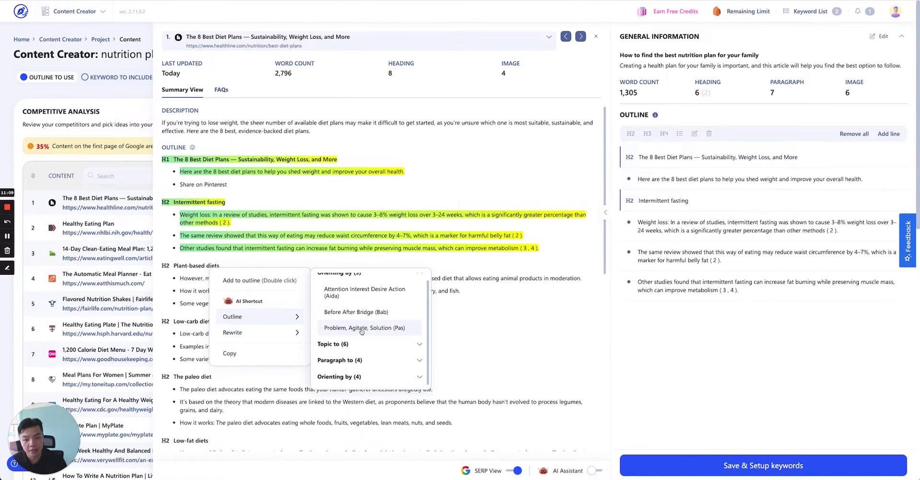
pyautogui.scroll(-1, 358, 340)
pyautogui.moveTo(253, 335)
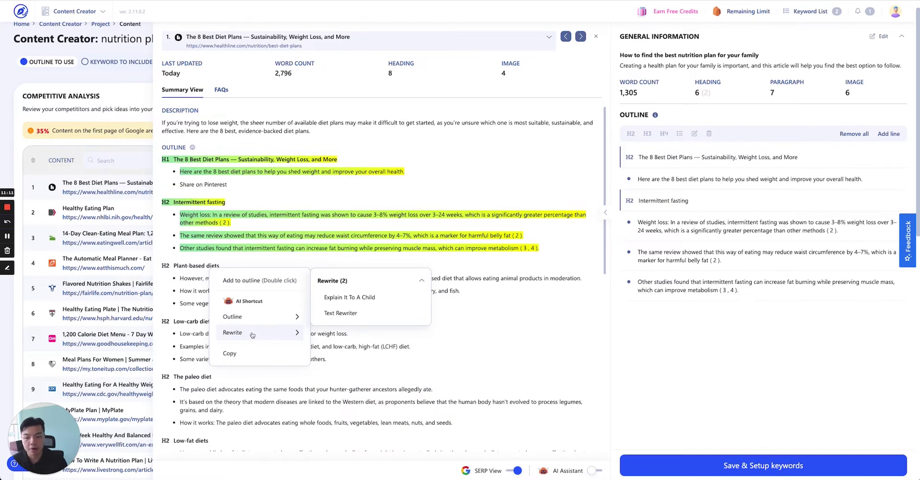
pyautogui.click(491, 321)
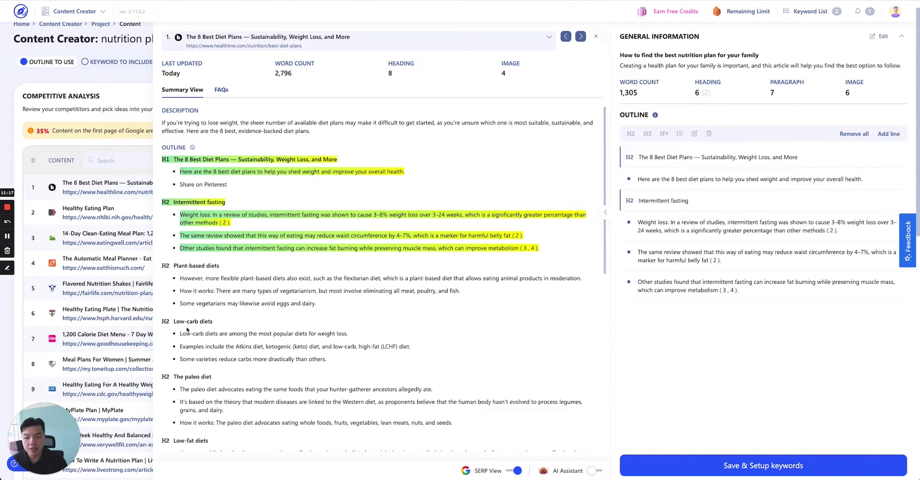
# Add the competitor's "The paleo diet" heading to the outline.
pyautogui.scroll(-2, 232, 334)
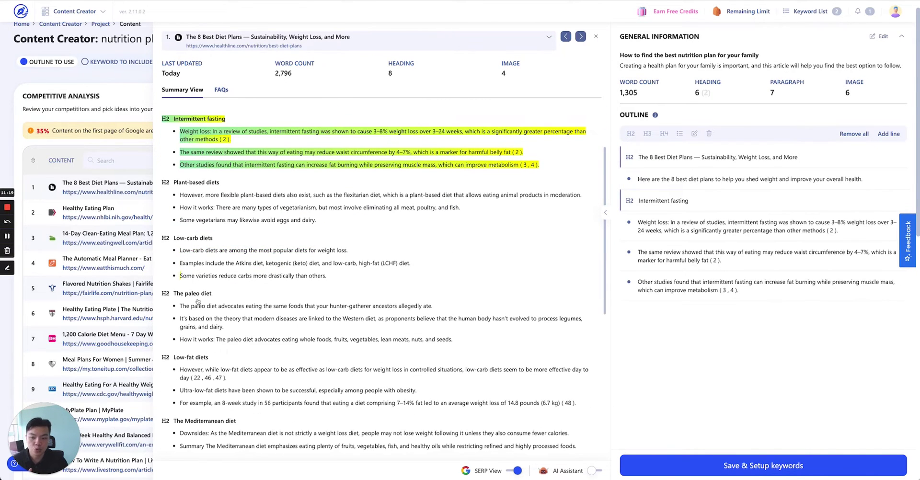
pyautogui.click(197, 296)
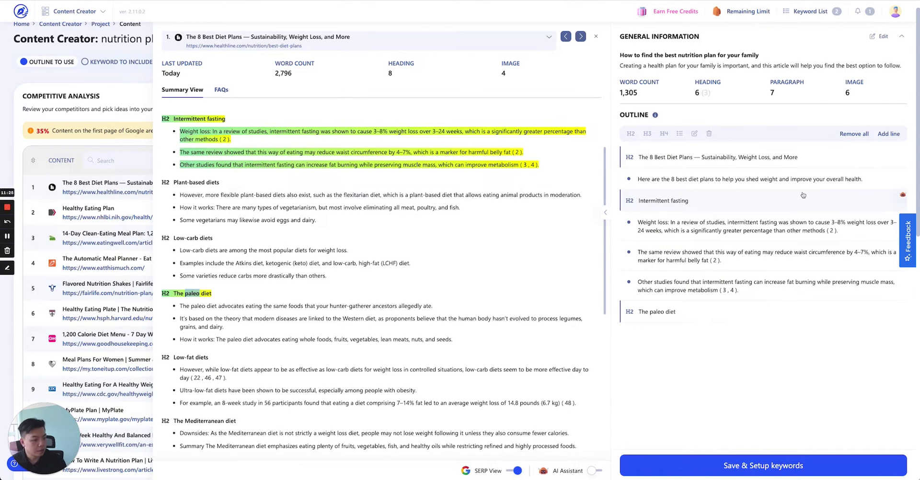
# Look at the AI outline and rewrite options offered for the "Intermittent fasting" line in the outline, without applying any.
pyautogui.click(902, 196)
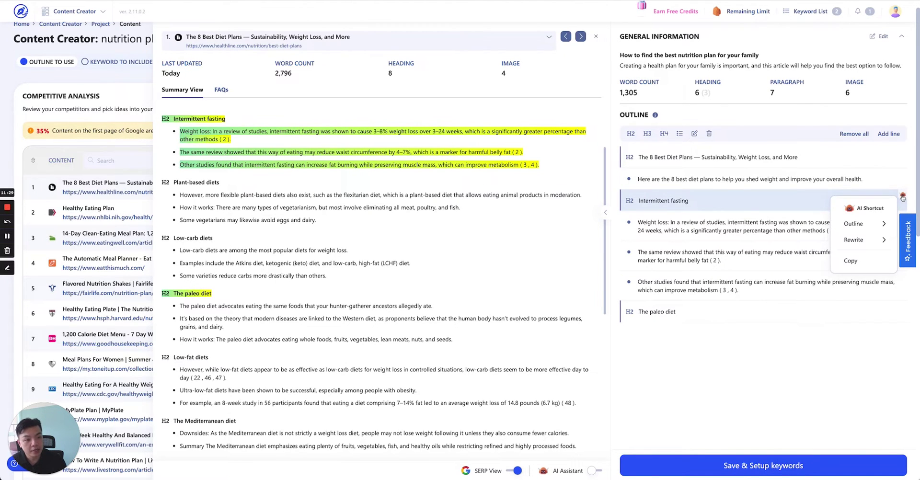
pyautogui.moveTo(857, 224)
pyautogui.click(868, 196)
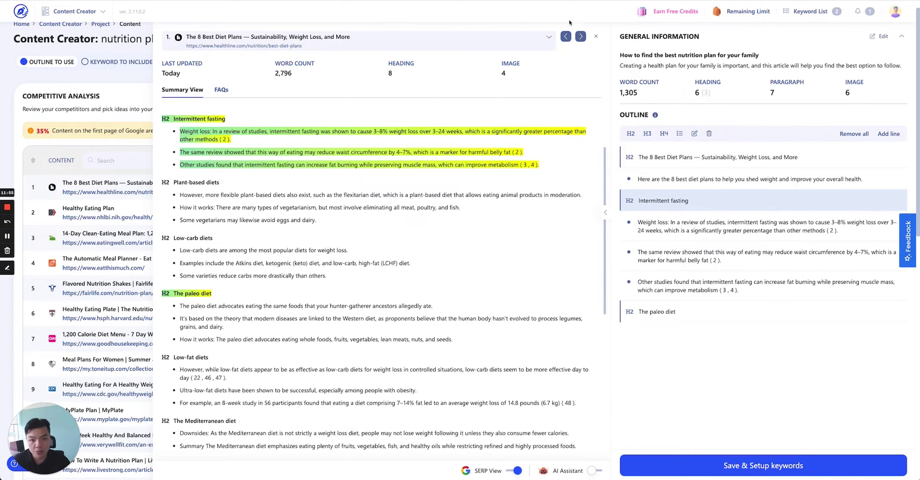
# Browse the competitor list in the article summary, view the "Flavored Nutrition Shakes | fairlife Nutrition Plan" entry, and close the summary.
pyautogui.click(595, 36)
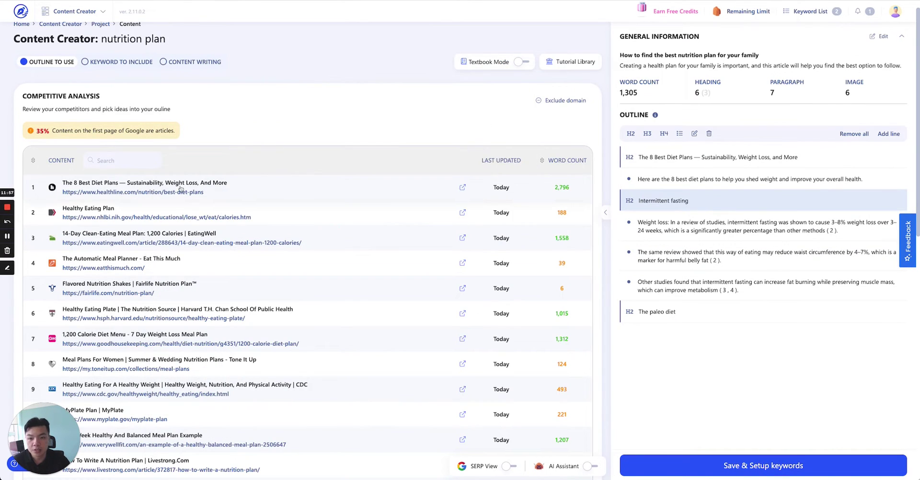
pyautogui.click(269, 126)
pyautogui.click(450, 46)
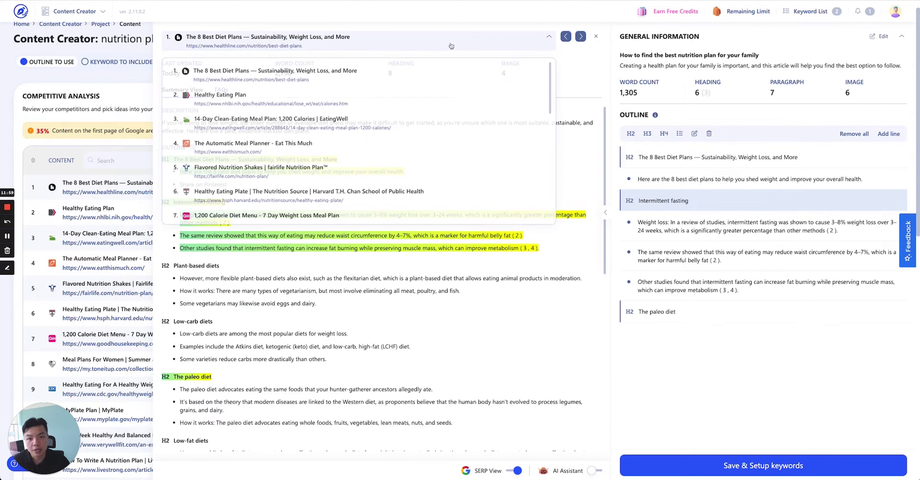
pyautogui.scroll(-5, 356, 150)
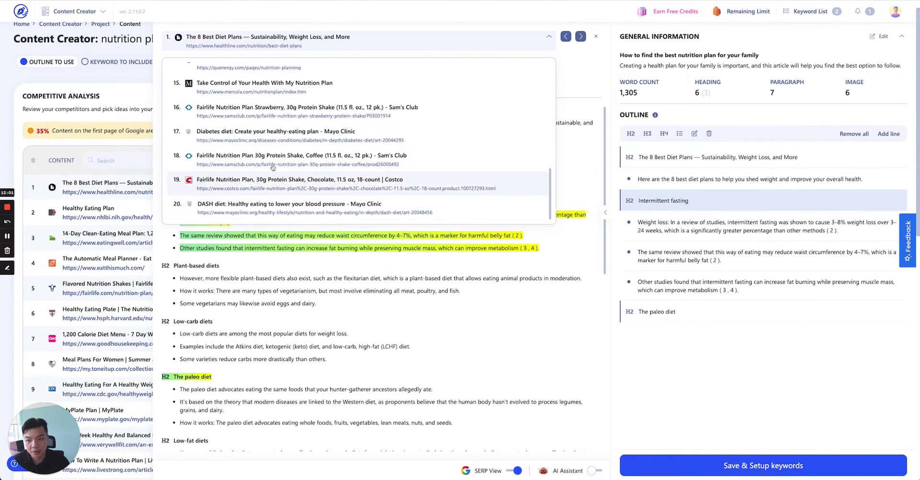
pyautogui.scroll(5, 356, 149)
pyautogui.click(301, 169)
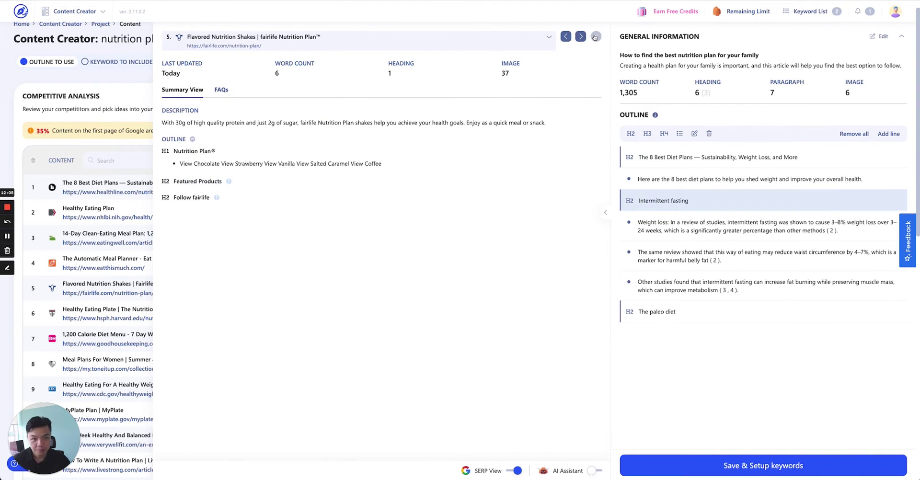
pyautogui.click(596, 36)
# Add the searched questions "what nutrition plan is best for me", "dr nutrition diet plan" and "is fairlife nutrition plan healthy" beneath "Intermittent fasting".
pyautogui.scroll(-10, 226, 303)
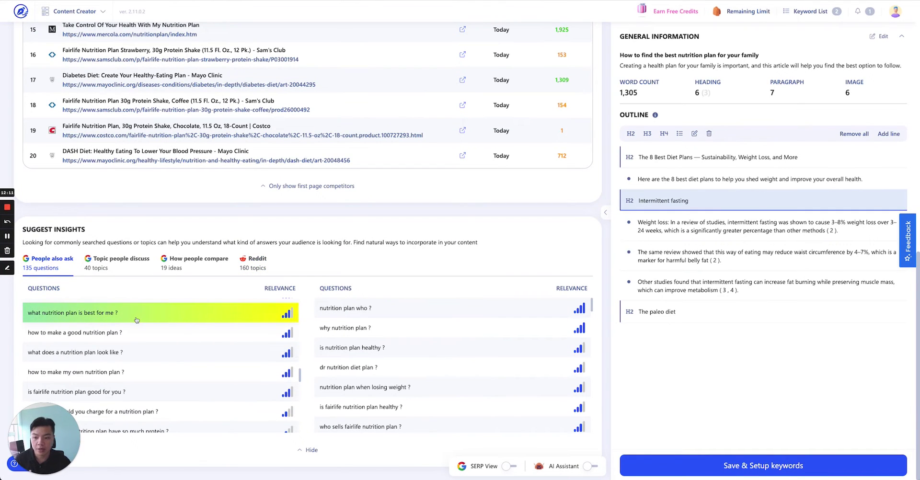
pyautogui.click(136, 321)
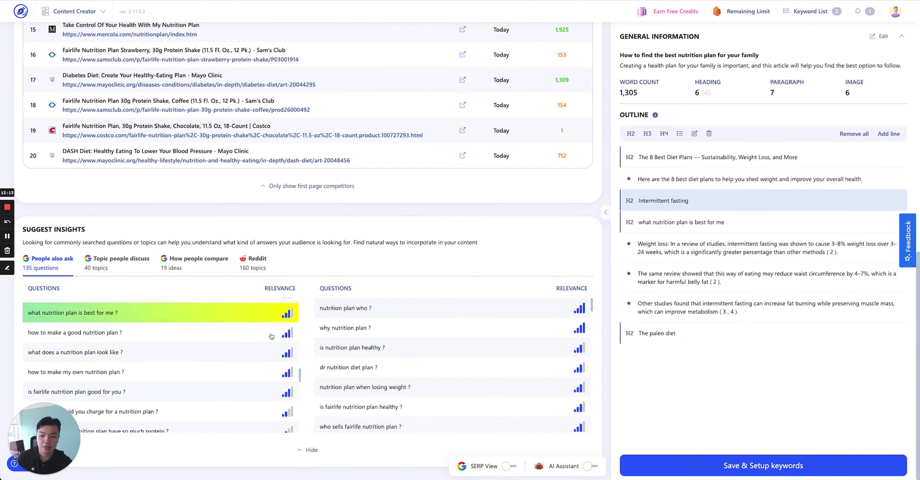
pyautogui.click(326, 368)
pyautogui.click(368, 415)
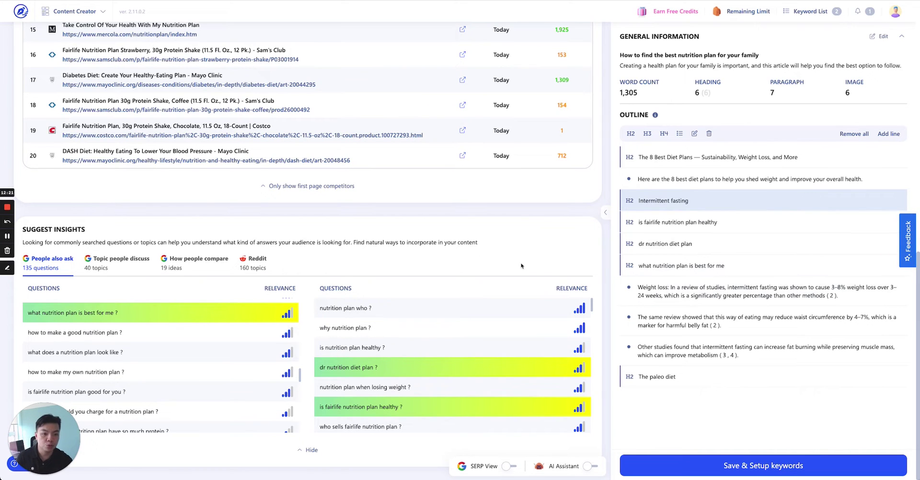
# Insert the question "what does a nutrition plan look like" beneath the weight loss bullet and make it an H3 heading.
pyautogui.click(170, 368)
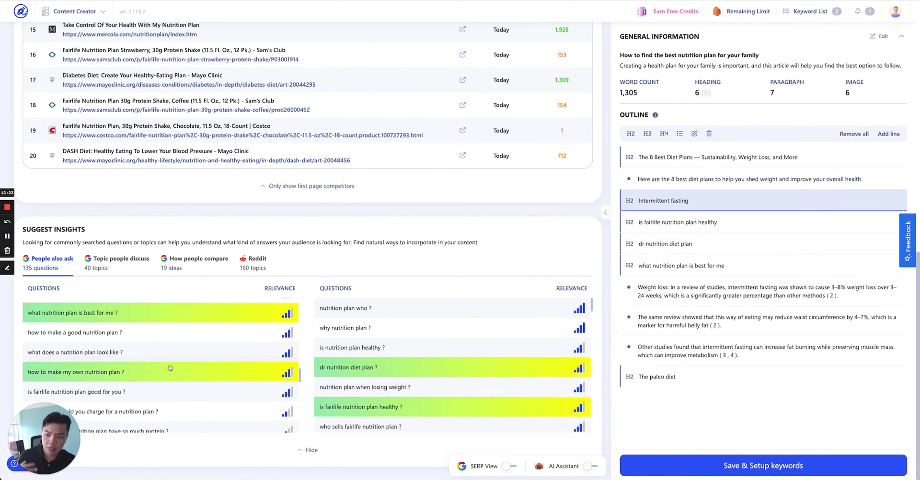
pyautogui.click(270, 344)
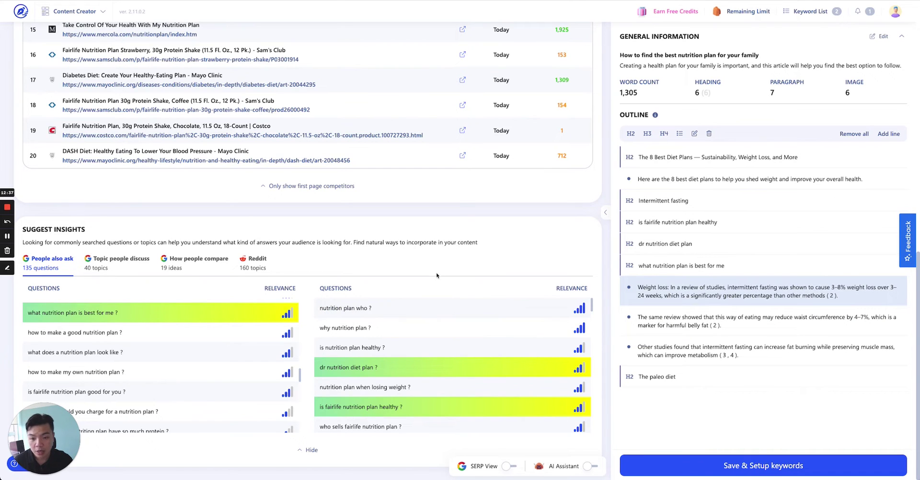
pyautogui.click(431, 308)
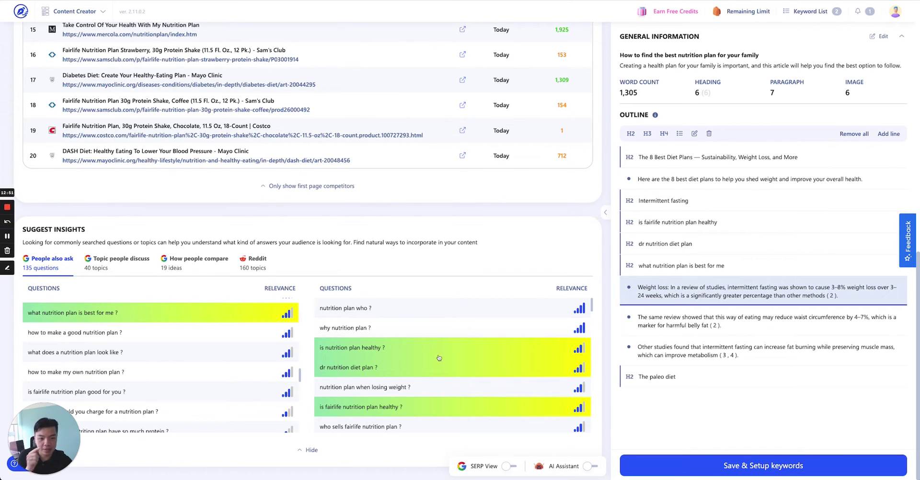
pyautogui.click(76, 353)
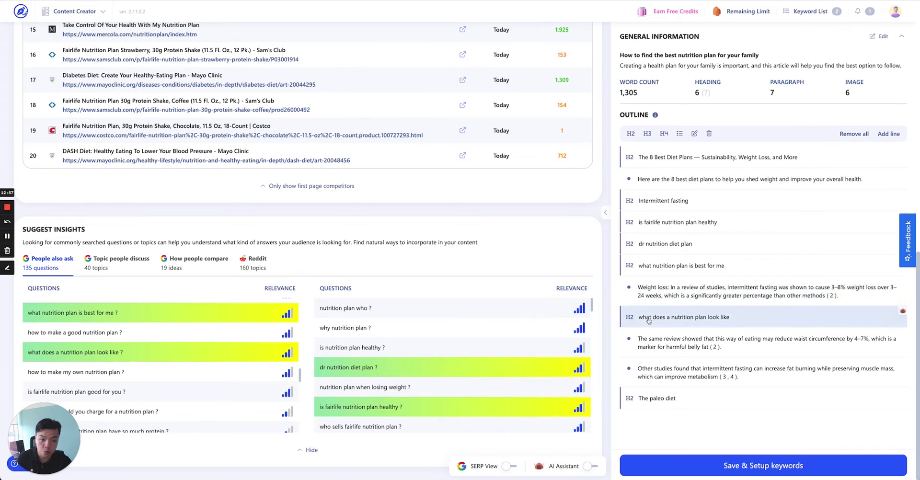
pyautogui.click(679, 135)
pyautogui.click(647, 135)
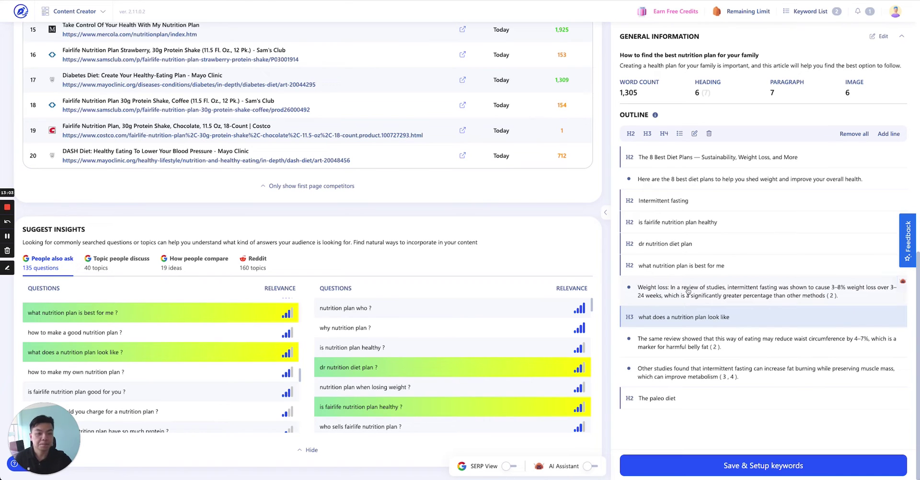
# Convert the outline headings "Intermittent fasting", "is fairlife nutrition plan healthy" and "dr nutrition diet plan" together into bullet points.
pyautogui.scroll(7, 694, 216)
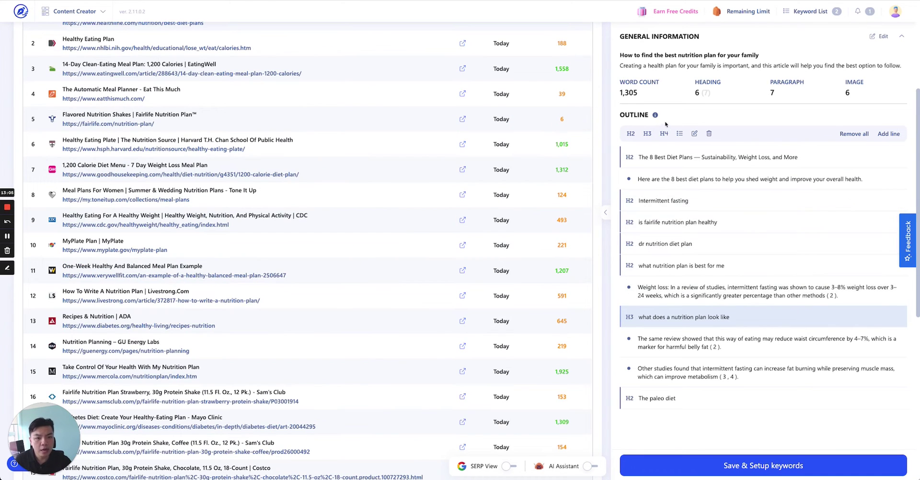
pyautogui.moveTo(655, 115)
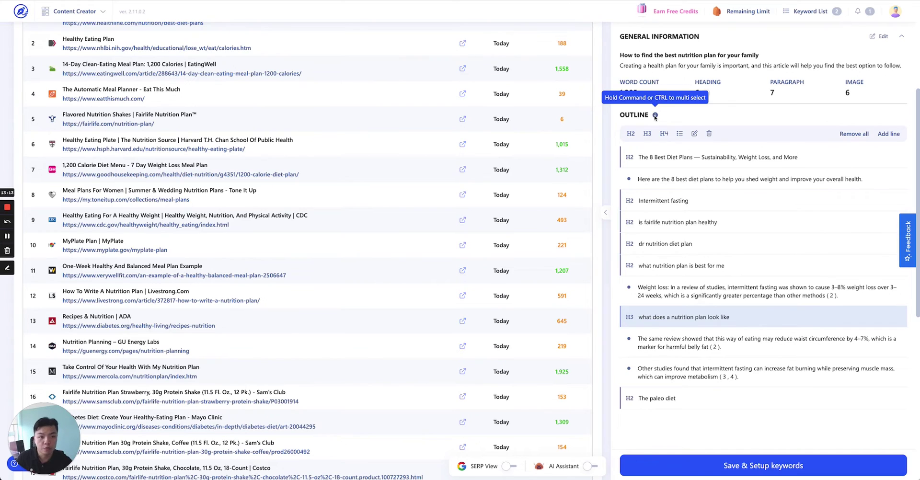
pyautogui.click(680, 203)
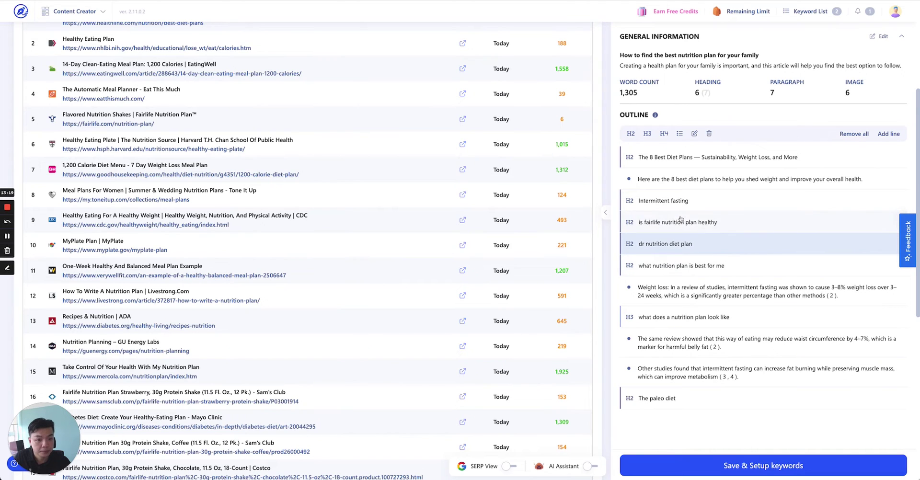
pyautogui.moveTo(681, 220); pyautogui.dragTo(684, 202)
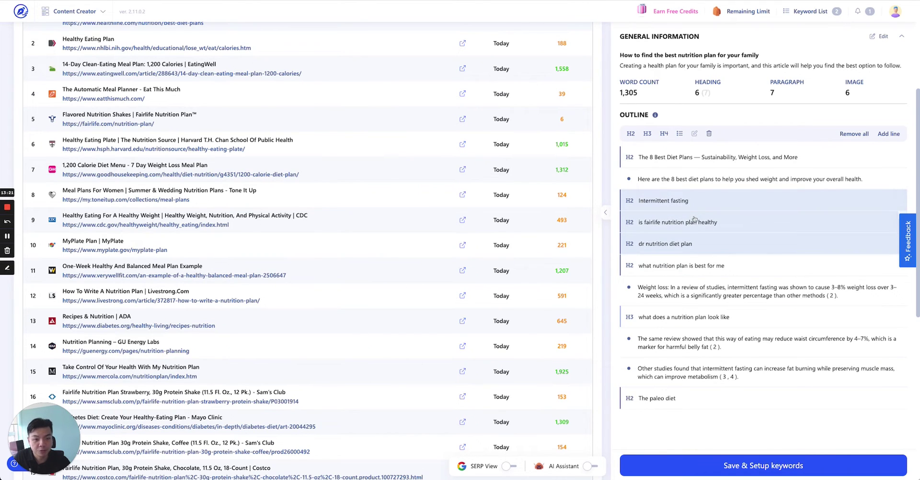
pyautogui.click(680, 134)
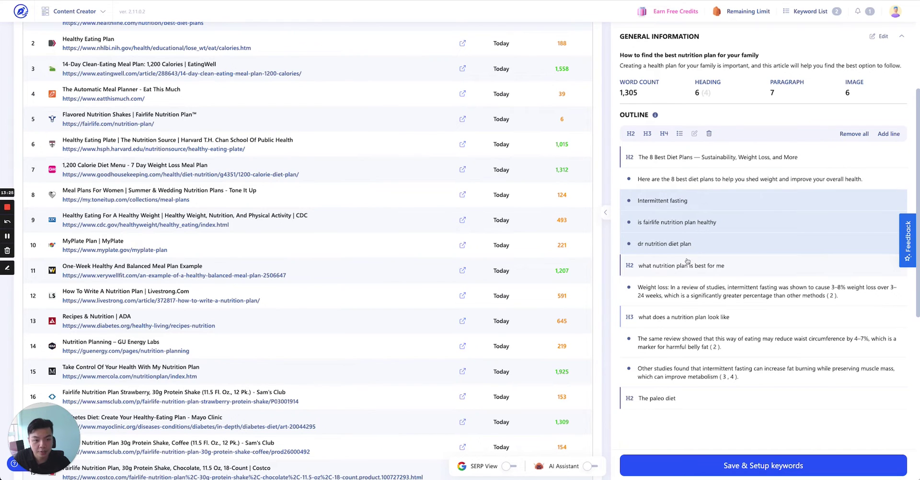
# Move the block of lines from the weight loss bullet through the "Other studies" bullet beneath the "The paleo diet" heading.
pyautogui.moveTo(705, 301); pyautogui.dragTo(716, 389)
pyautogui.moveTo(755, 293); pyautogui.dragTo(763, 349)
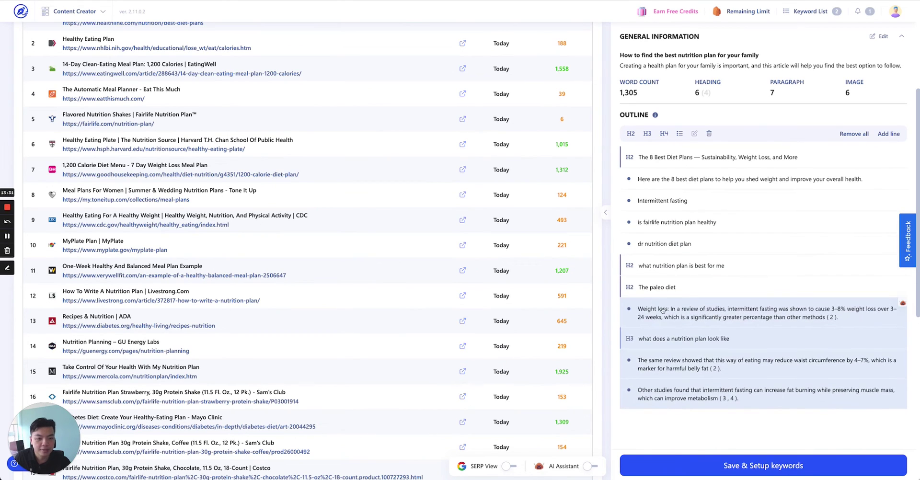
pyautogui.moveTo(693, 290); pyautogui.dragTo(712, 285)
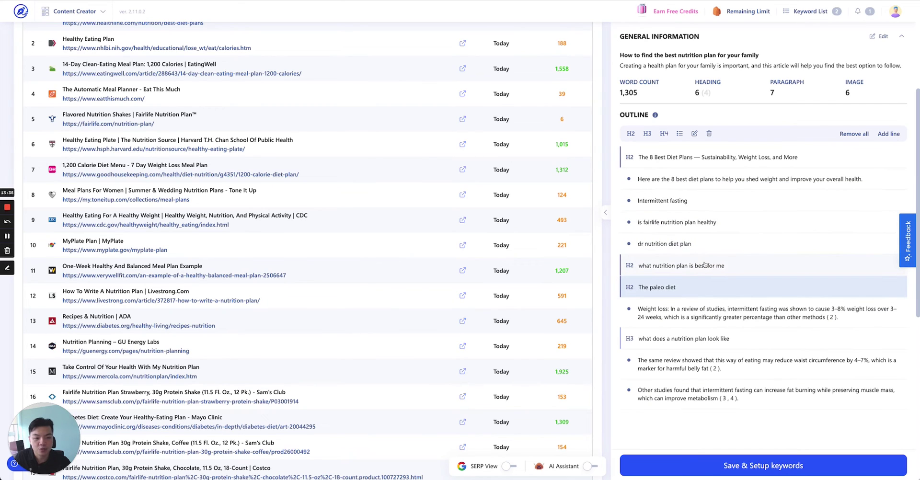
# Move the "The same review showed" and "Other studies found" bullets together directly beneath "Intermittent fasting".
pyautogui.click(700, 373)
pyautogui.keyDown('shift'); pyautogui.click(702, 393); pyautogui.keyUp('shift')
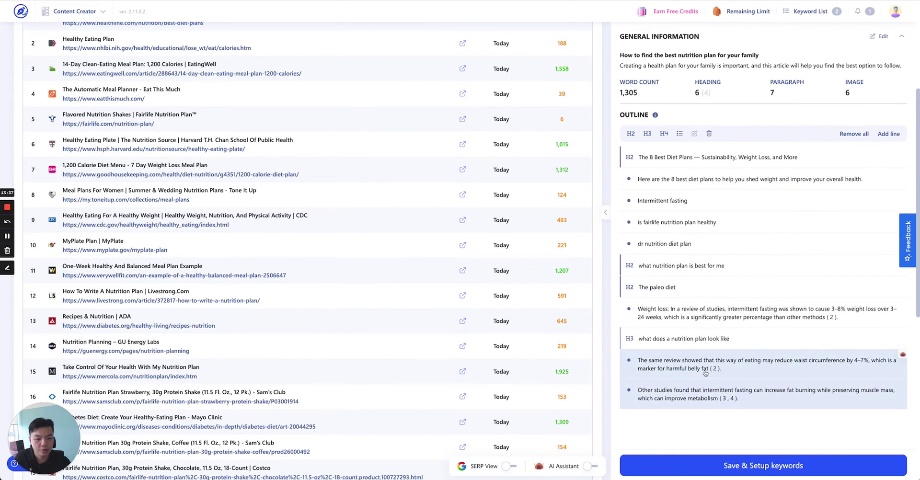
pyautogui.moveTo(705, 373); pyautogui.dragTo(709, 225)
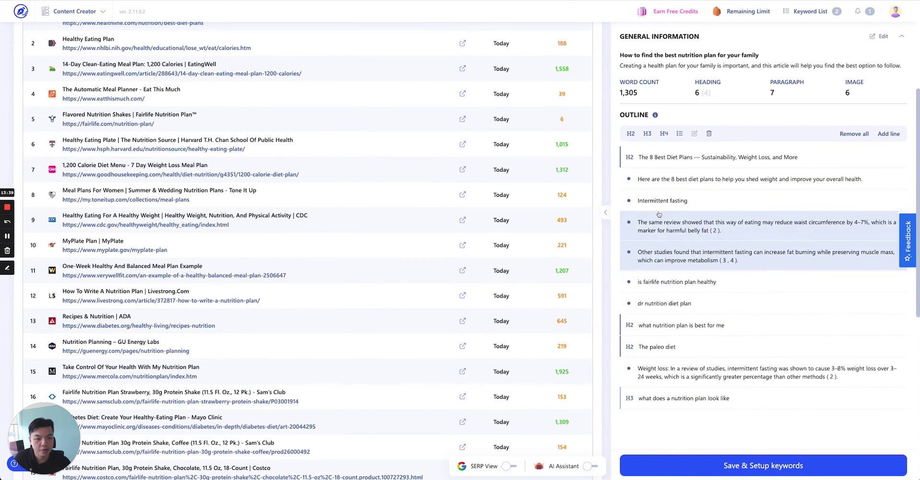
# Change the "Intermittent fasting" line to an H4 heading, and cancel the request to remove all outlines.
pyautogui.click(668, 200)
pyautogui.click(646, 134)
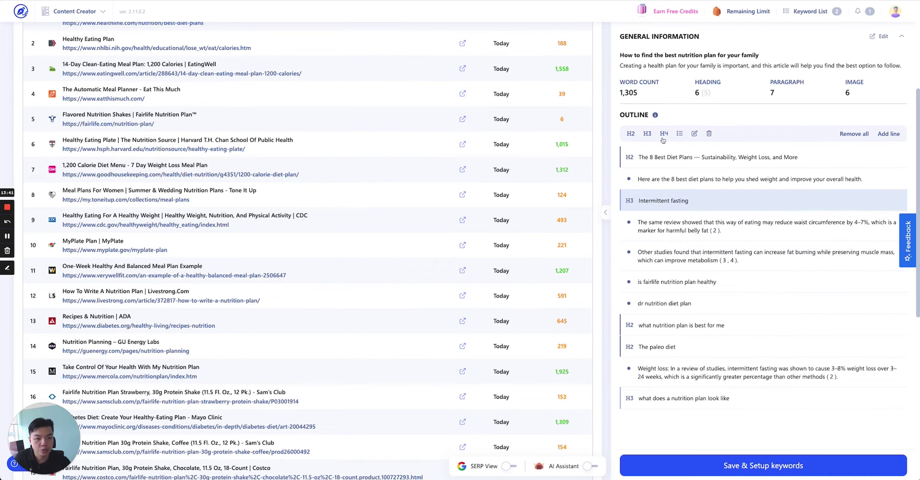
pyautogui.click(664, 134)
pyautogui.click(853, 134)
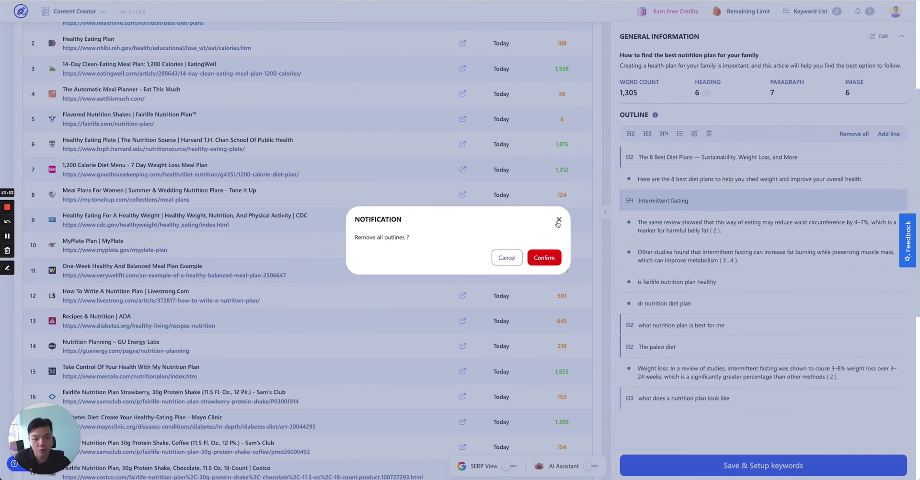
pyautogui.click(558, 221)
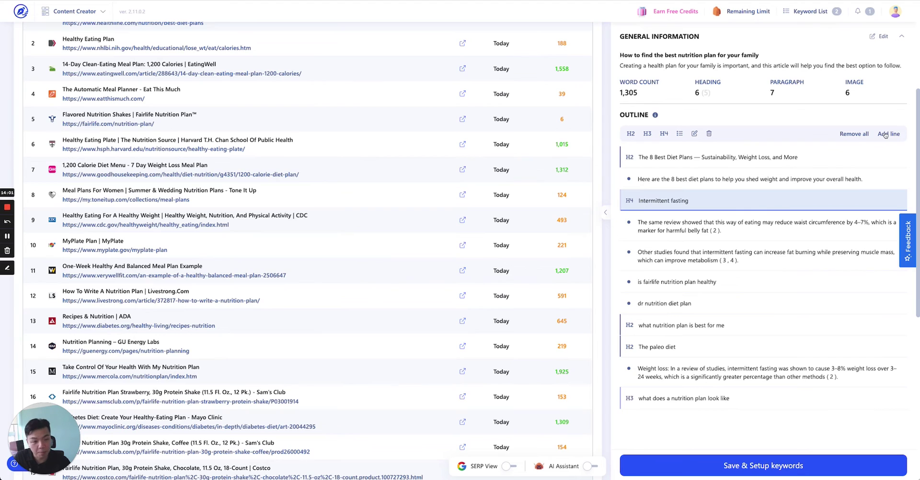
# Add a blank H2 line beneath "what does a nutrition plan look like" in the outline.
pyautogui.click(892, 398)
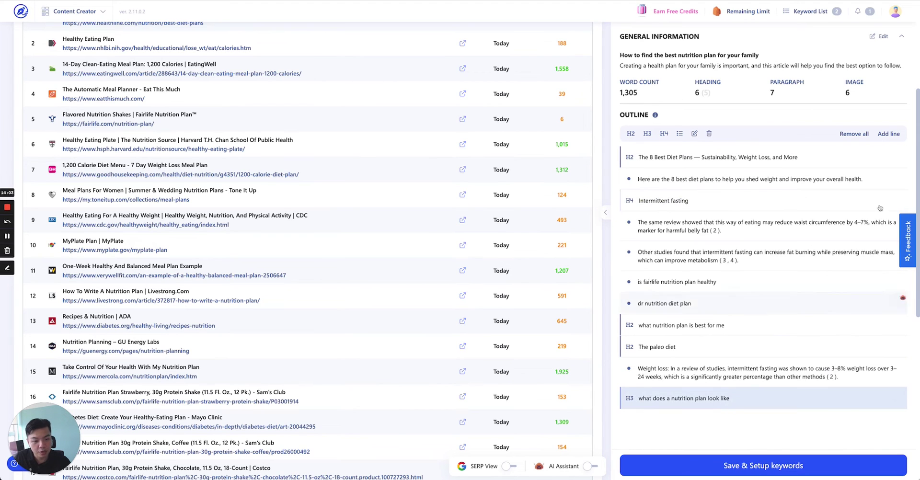
pyautogui.click(889, 134)
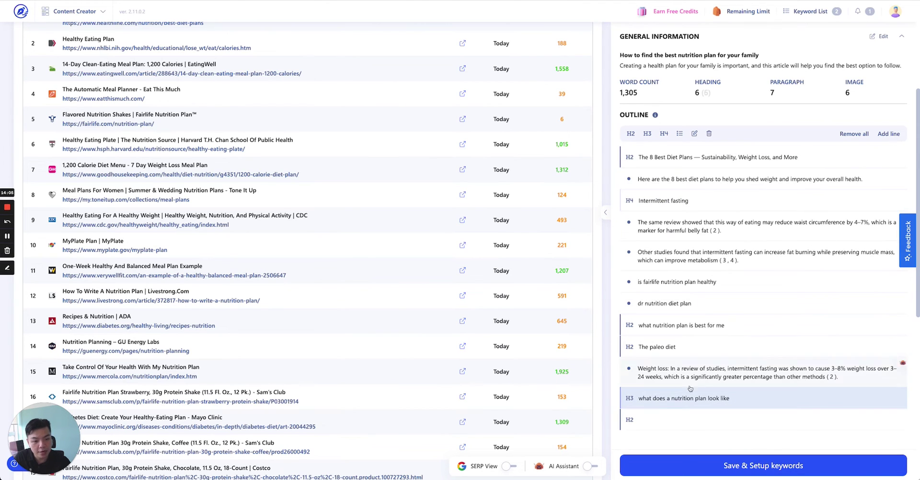
pyautogui.click(661, 426)
pyautogui.click(673, 422)
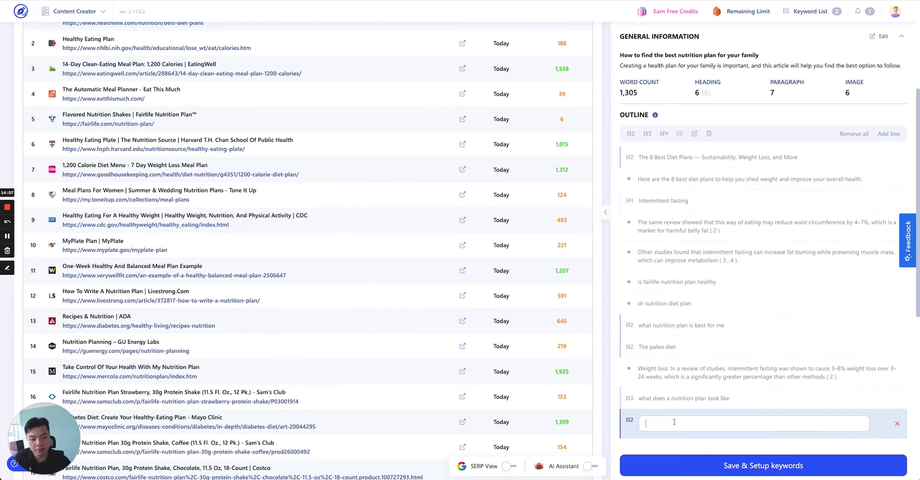
pyautogui.write('shh')
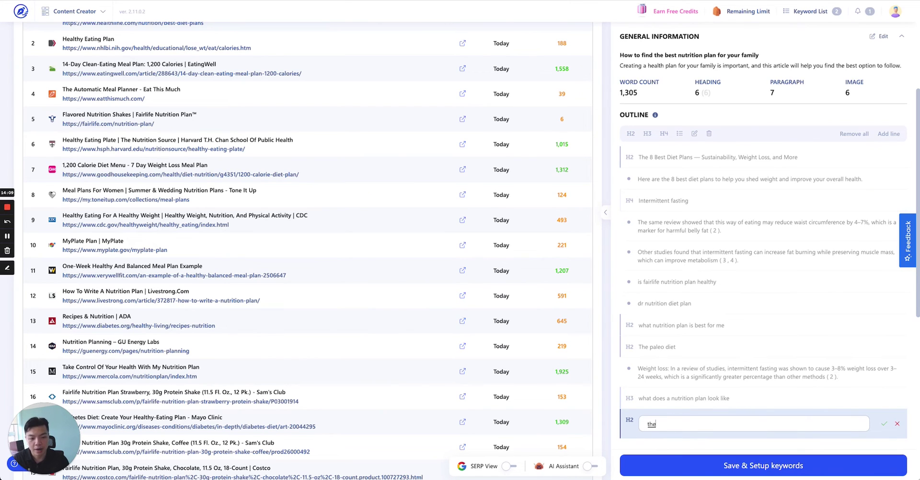
pyautogui.press('BackSpace')
pyautogui.press('BackSpace')
pyautogui.press('BackSpace')
pyautogui.write('shhsdha')
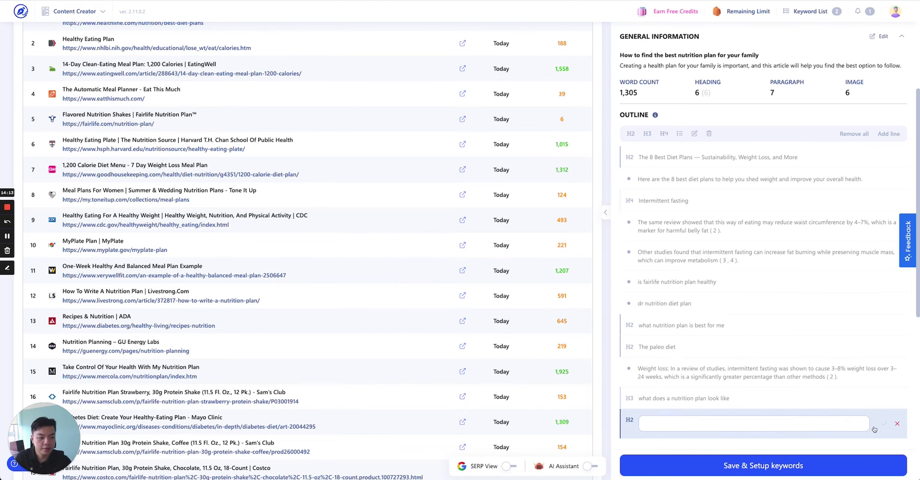
pyautogui.click(897, 425)
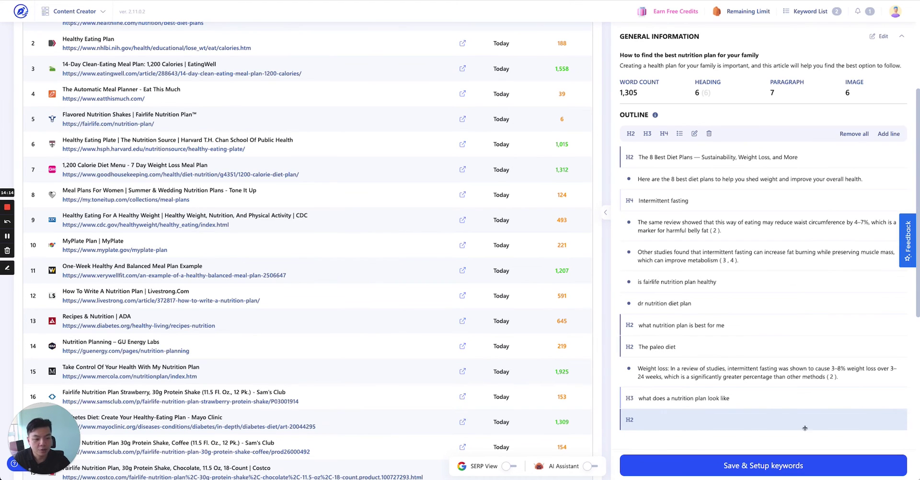
pyautogui.click(698, 400)
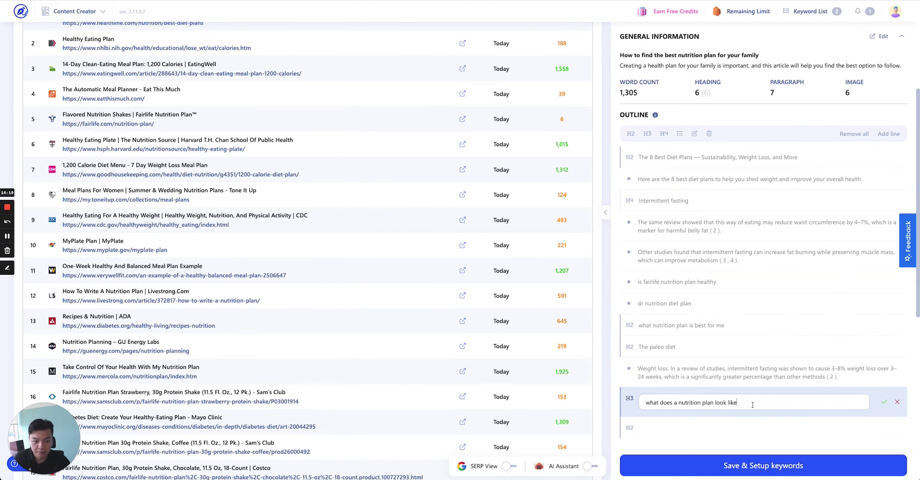
pyautogui.click(885, 403)
pyautogui.click(870, 424)
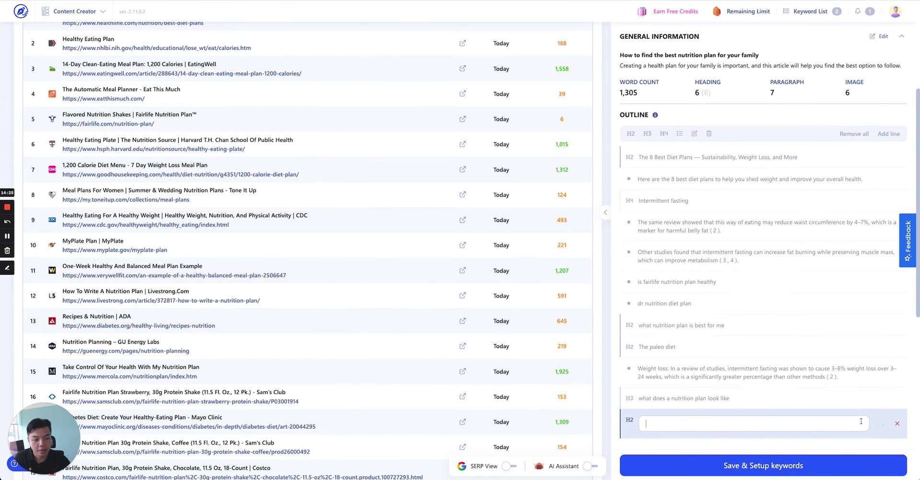
pyautogui.click(894, 426)
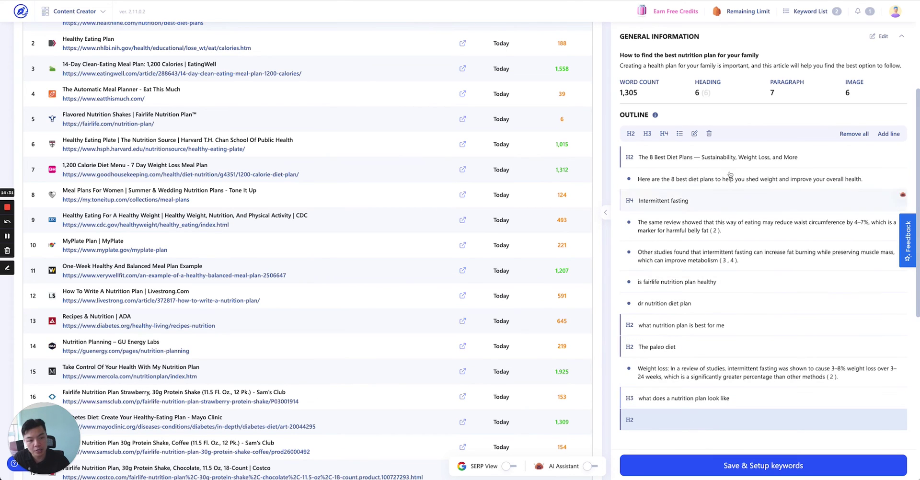
# Delete the blank H2 line and the "Other studies found", "is fairlife nutrition plan healthy" and "dr nutrition diet plan" bullets from the outline.
pyautogui.click(708, 134)
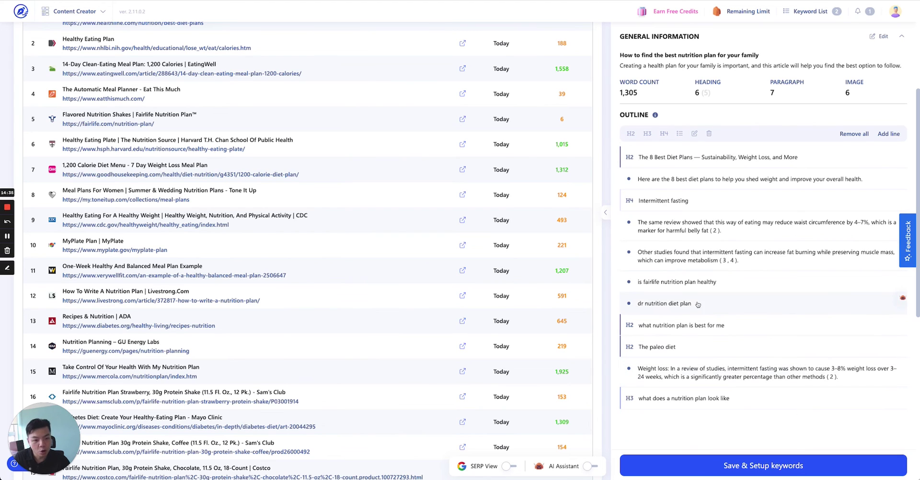
pyautogui.moveTo(695, 305); pyautogui.dragTo(697, 254)
pyautogui.click(709, 135)
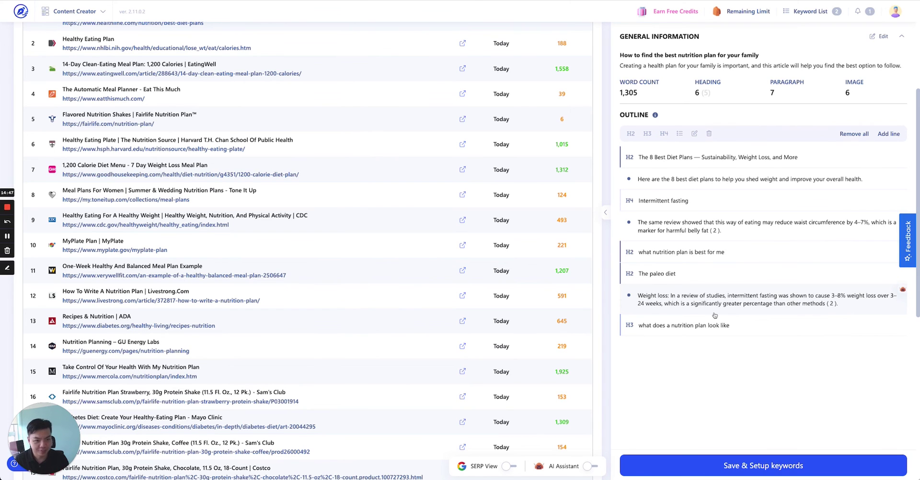
pyautogui.scroll(-8, 392, 349)
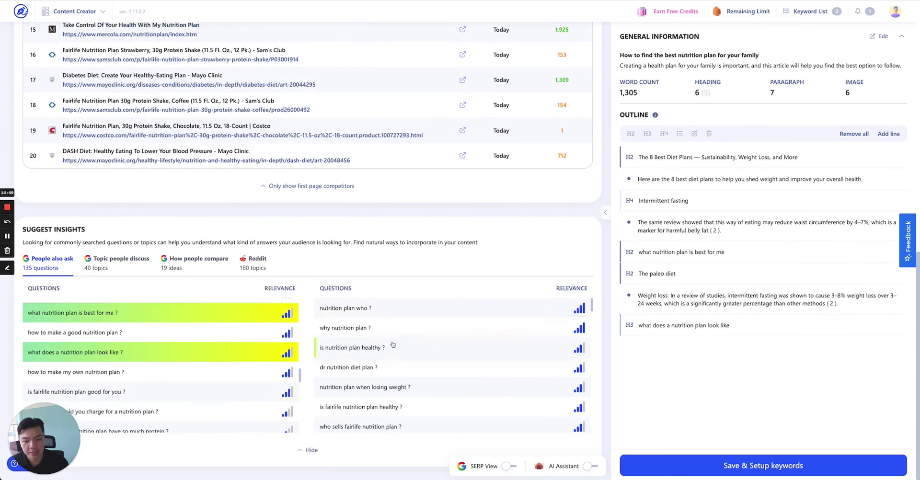
pyautogui.scroll(5, 393, 349)
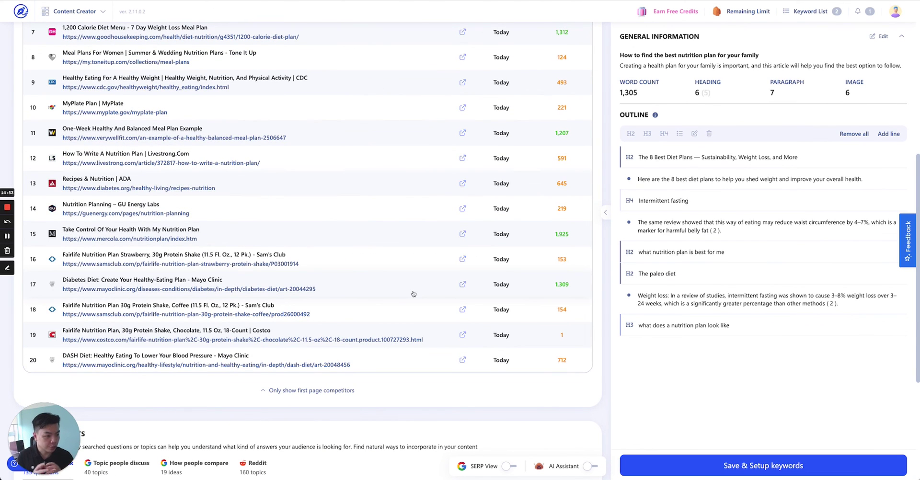
pyautogui.scroll(6, 407, 297)
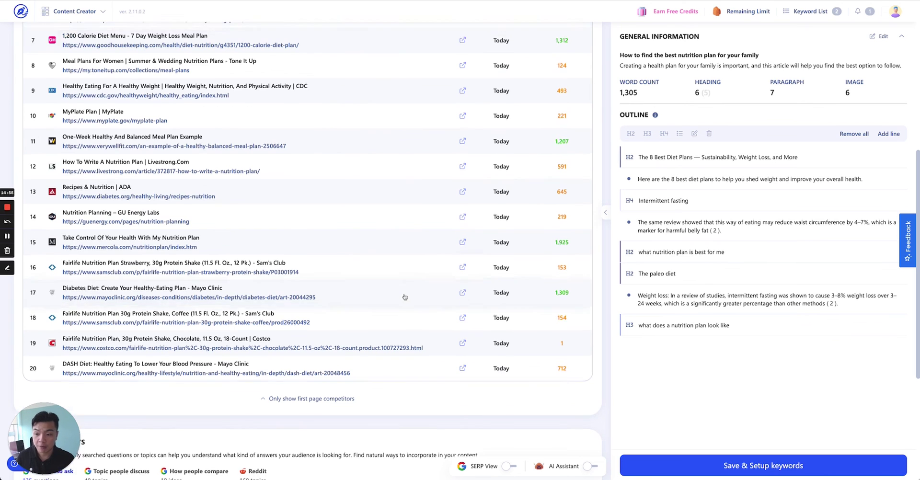